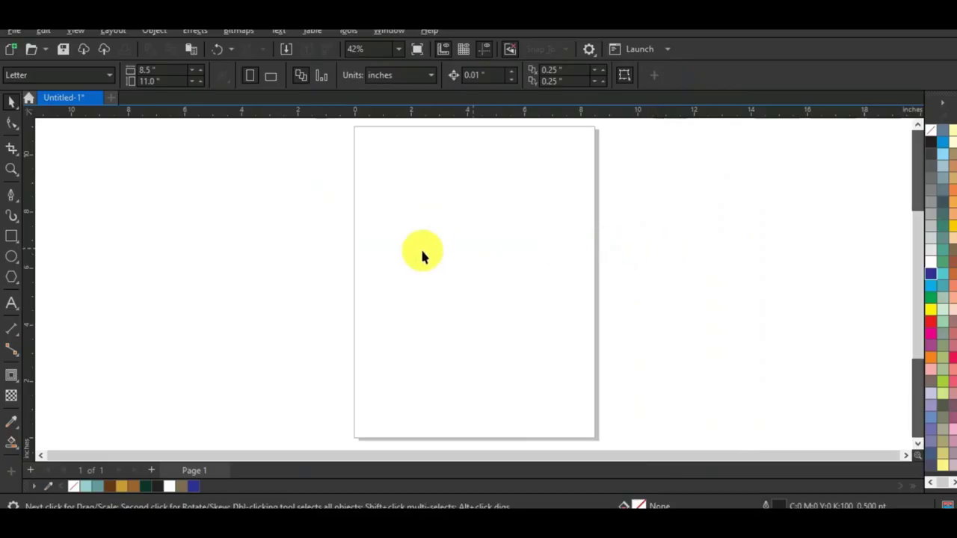
Step: Zoom the view of the blank page to 100%
left_click(11, 168)
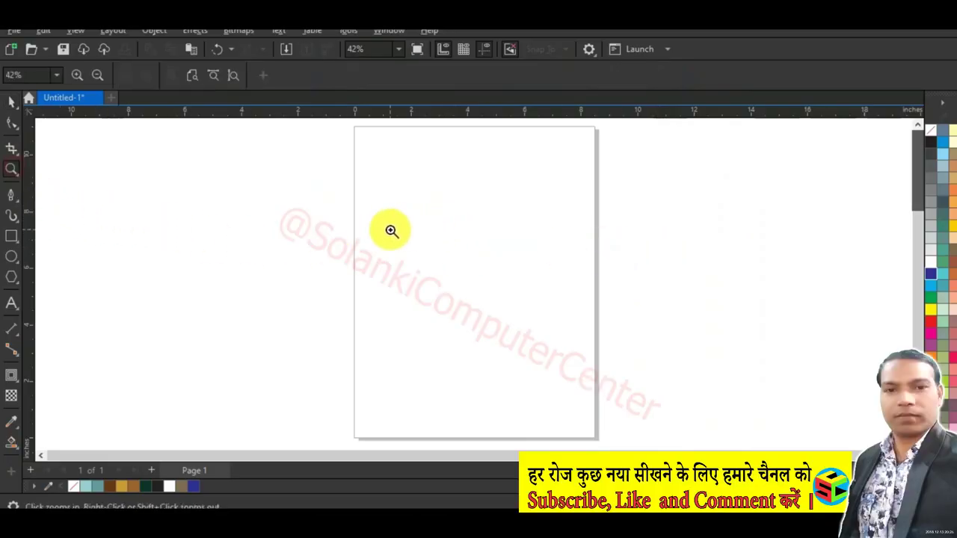
left_click_drag(386, 229, 528, 346)
left_click(11, 100)
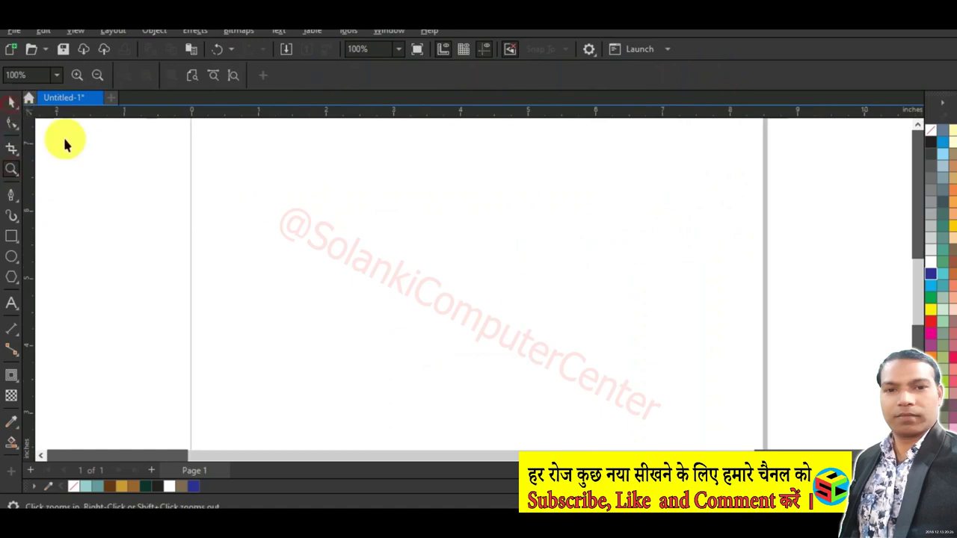
Step: Draw a six-sided hexagon, centre it and enlarge it to about 3.131 × 3.616 inches
left_click(21, 271)
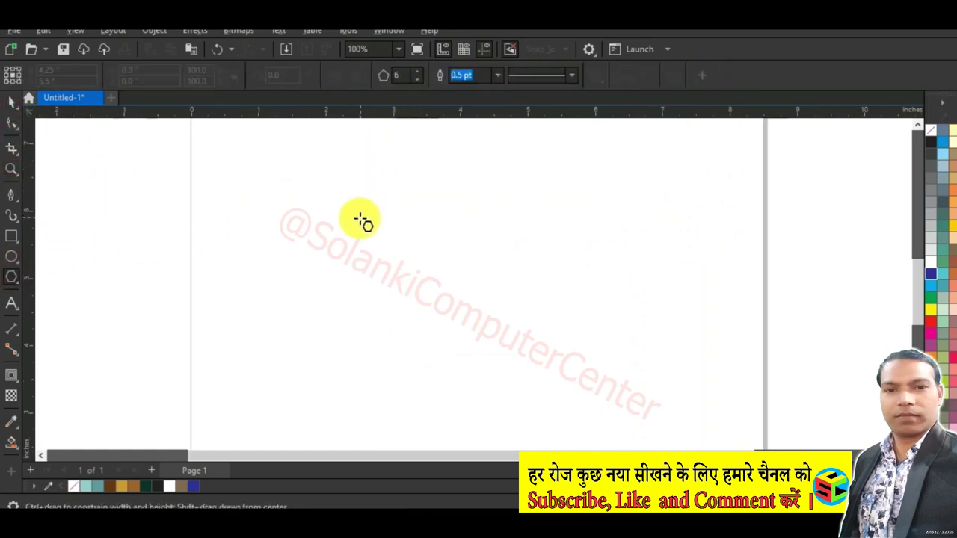
mouse_move(363, 224)
left_mouse_down()
mouse_move(374, 265)
mouse_move(366, 320)
left_mouse_up()
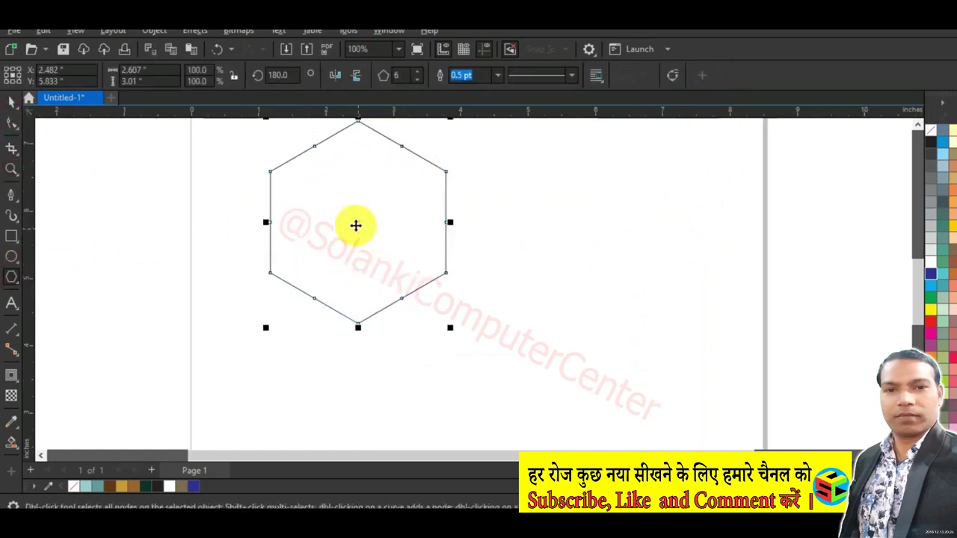
left_click_drag(363, 227, 428, 263)
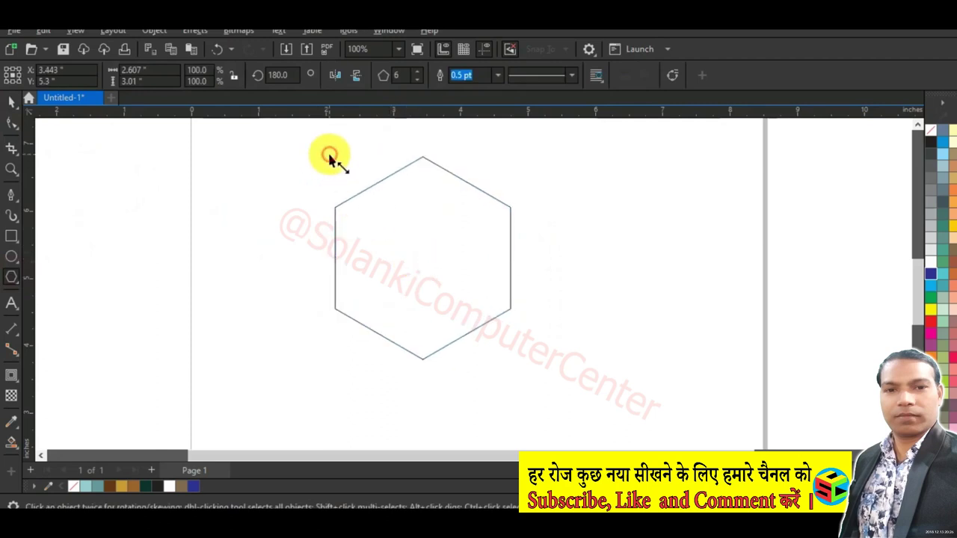
left_click_drag(329, 157, 263, 134)
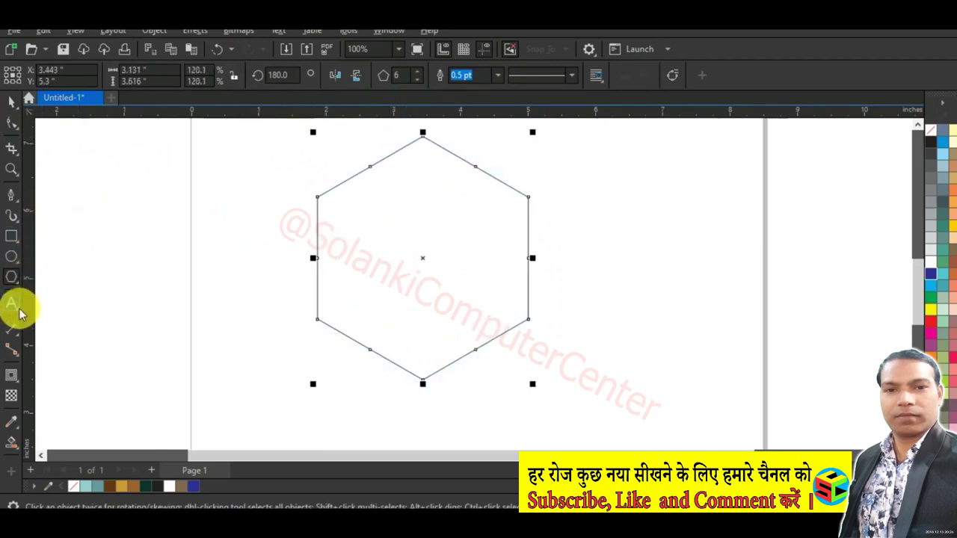
Step: Add two inward contour hexagons and break the contour group into separate hexagons
left_click(12, 375)
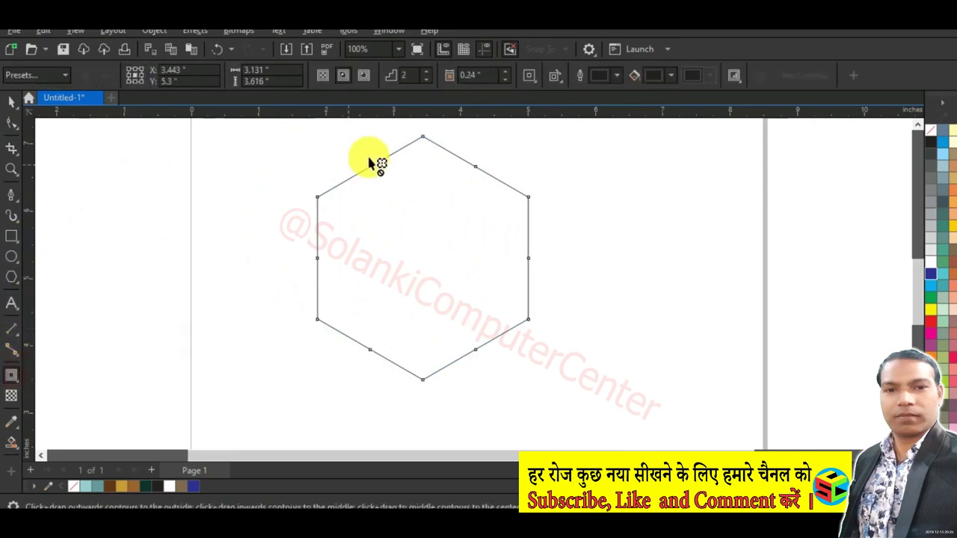
left_click_drag(423, 139, 423, 185)
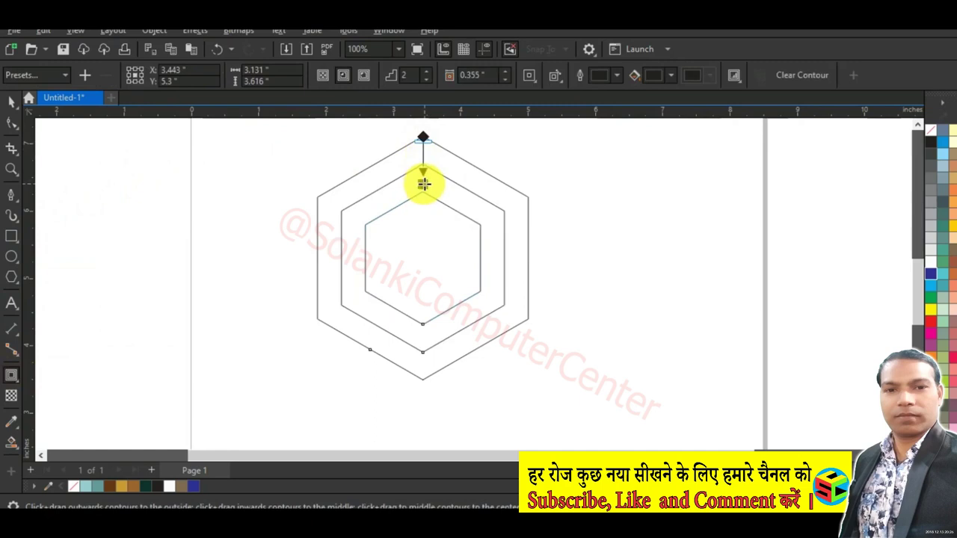
left_click(13, 100)
left_click(175, 225)
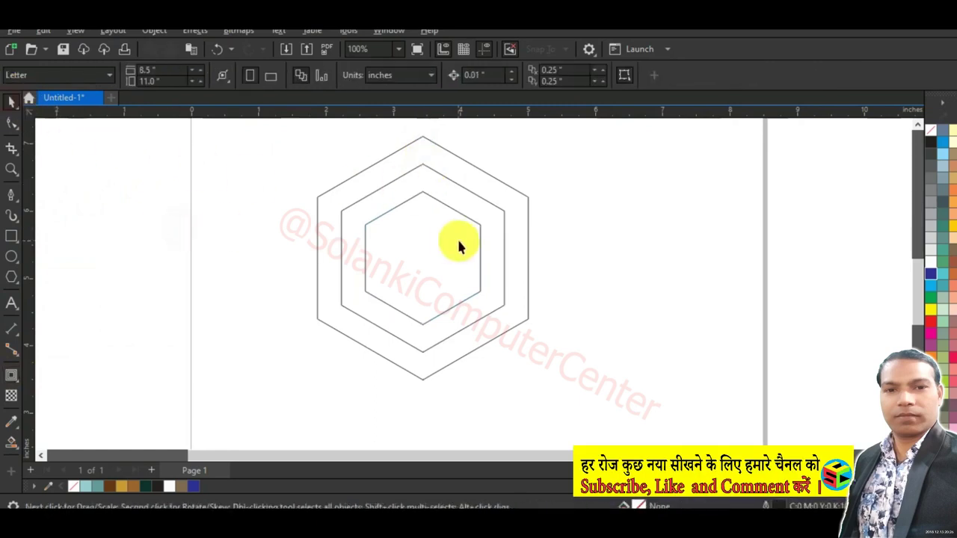
left_click(456, 240)
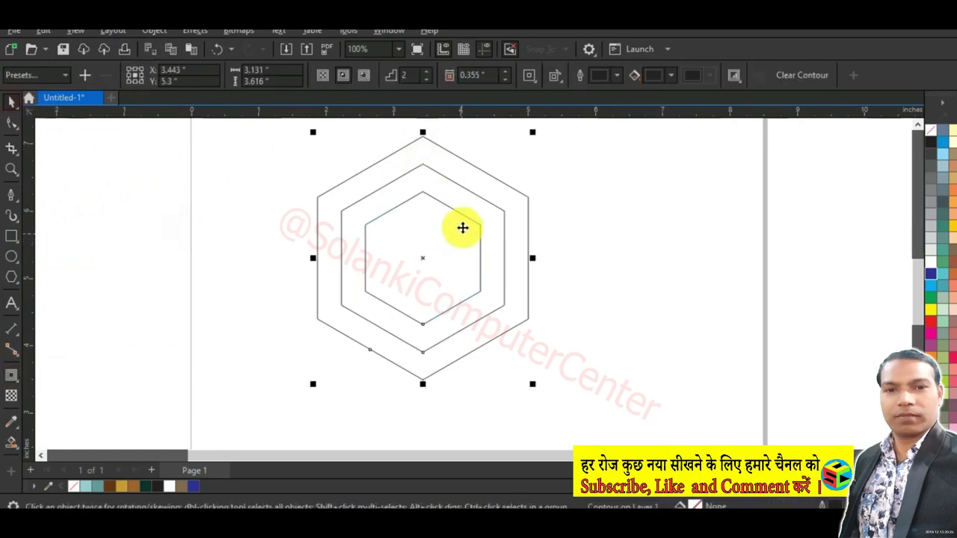
left_click(172, 34)
left_click(316, 320)
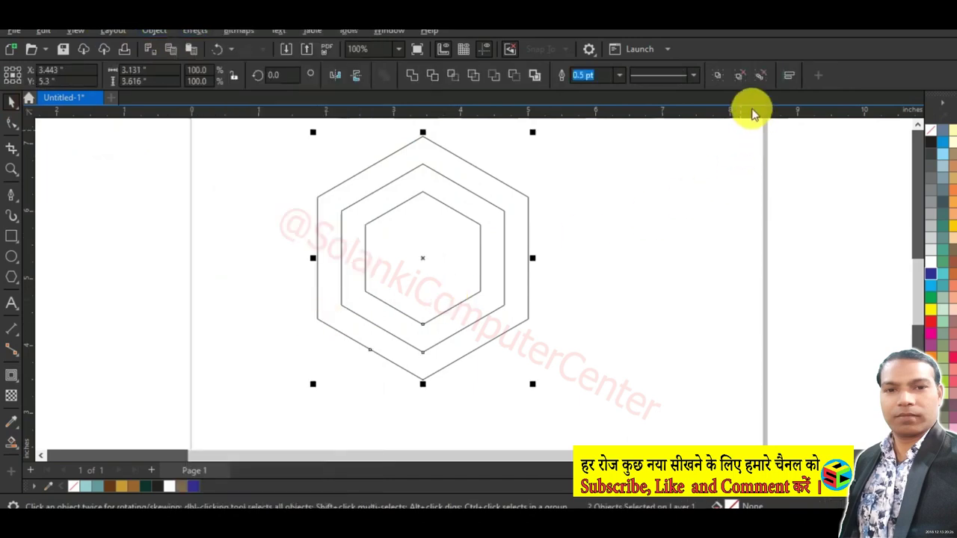
Step: Scale the innermost hexagon to about 124.7% (2.132 × 2.462 inches)
left_click(725, 192)
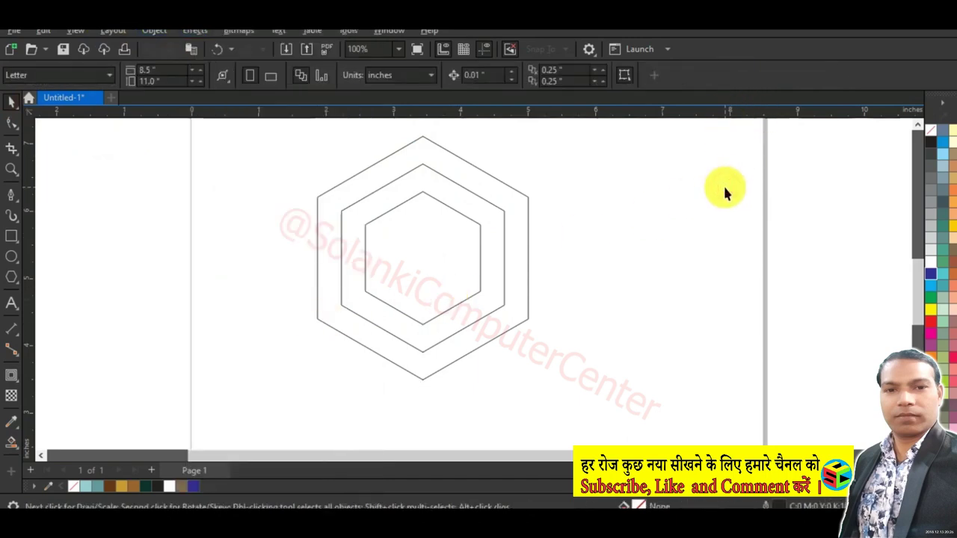
left_click(388, 211)
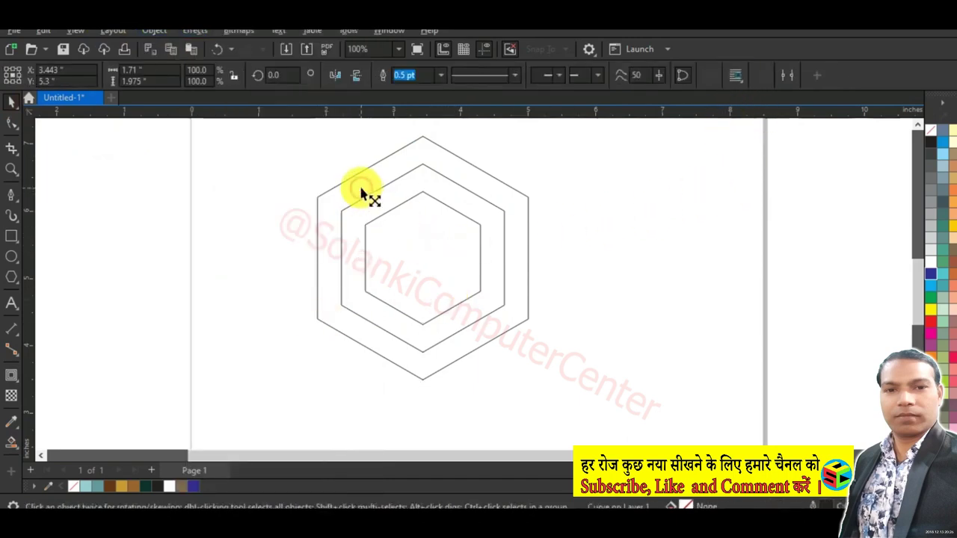
left_click_drag(361, 193, 346, 158)
left_click(176, 226)
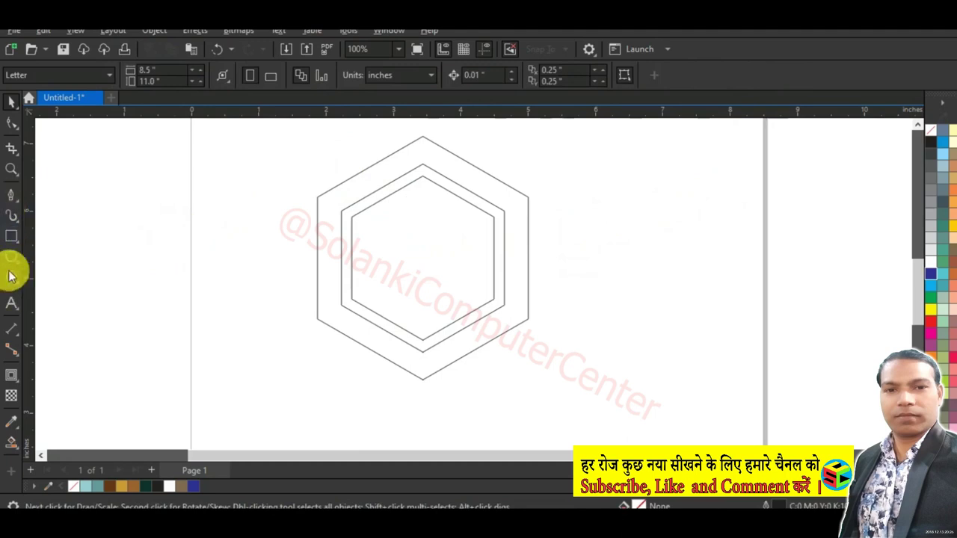
Step: Draw a straight vertical line with the Freehand tool left of the hexagons
left_click(11, 195)
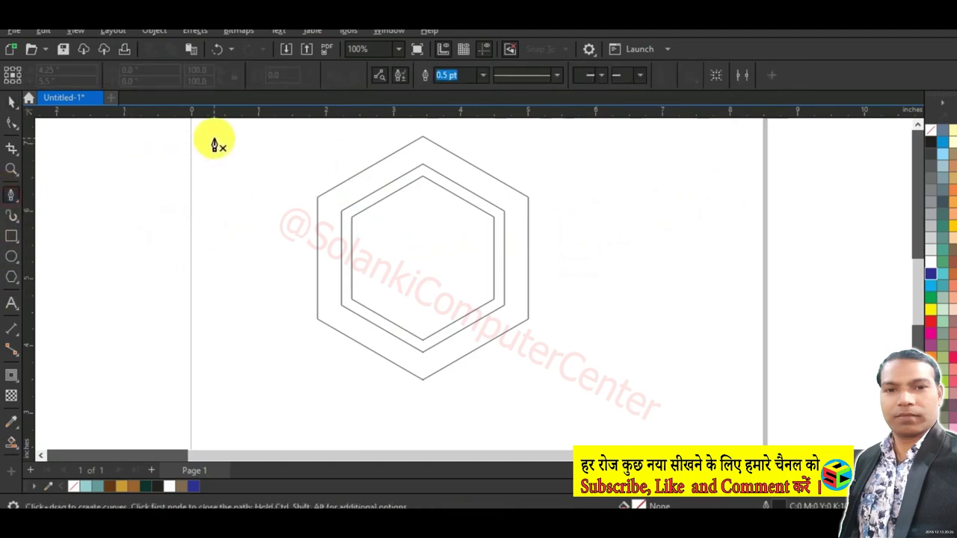
left_click(19, 205)
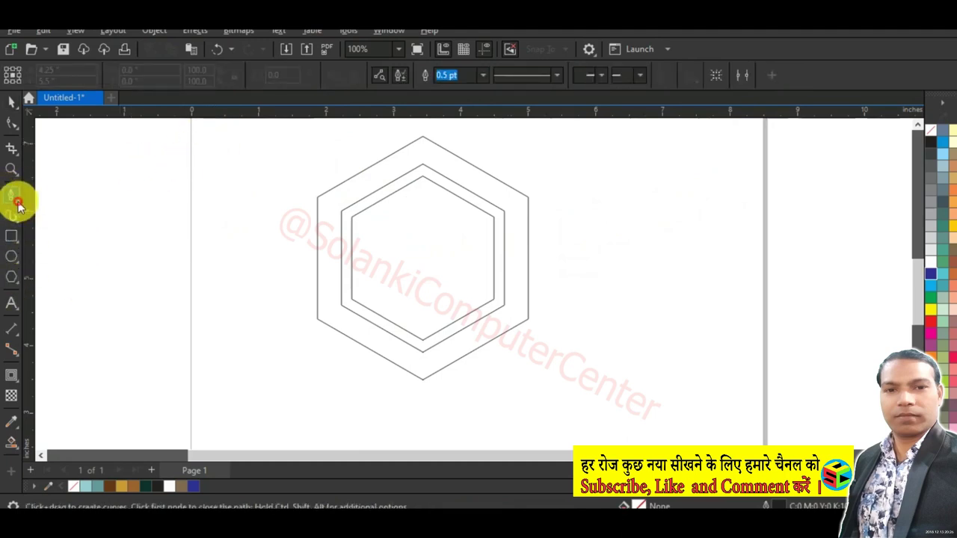
left_click(56, 199)
left_click(222, 143)
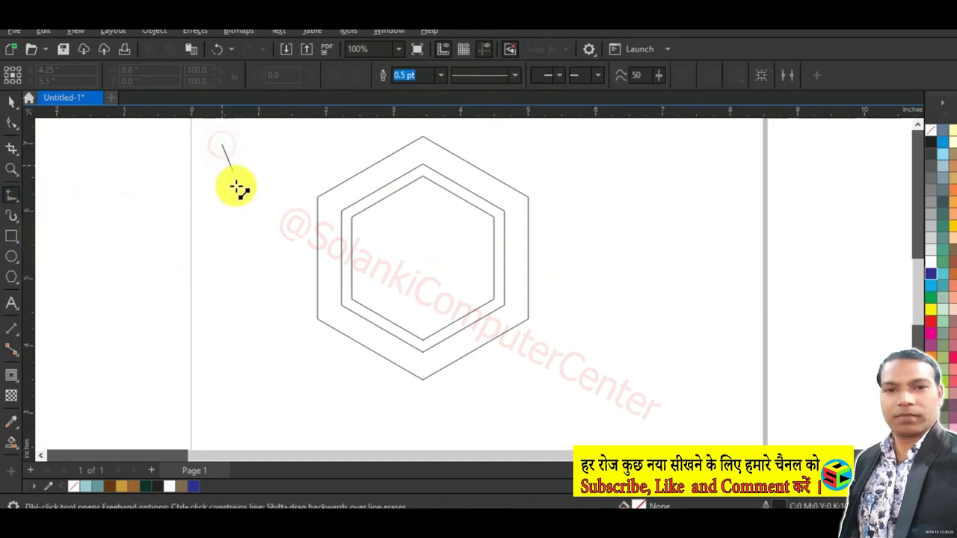
left_click(222, 402)
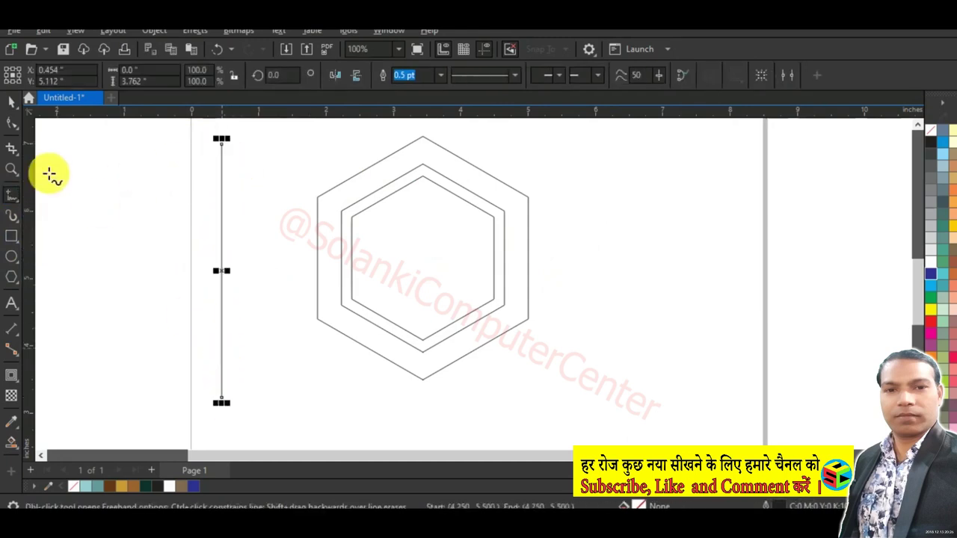
Step: Make two evenly spaced copies of the line to its right, then select all three
left_click(11, 101)
left_click_drag(221, 270, 258, 270)
key("ctrl+r")
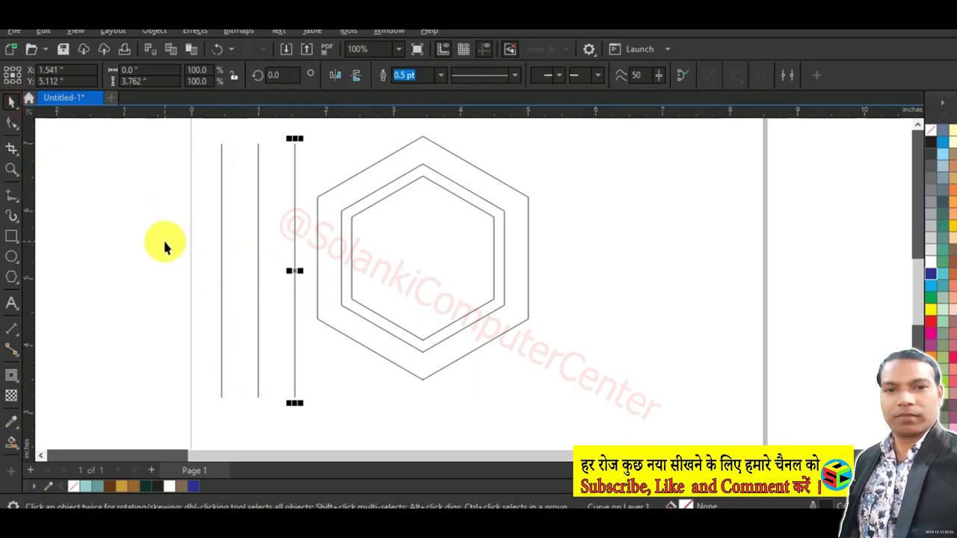
left_click_drag(165, 240, 303, 257)
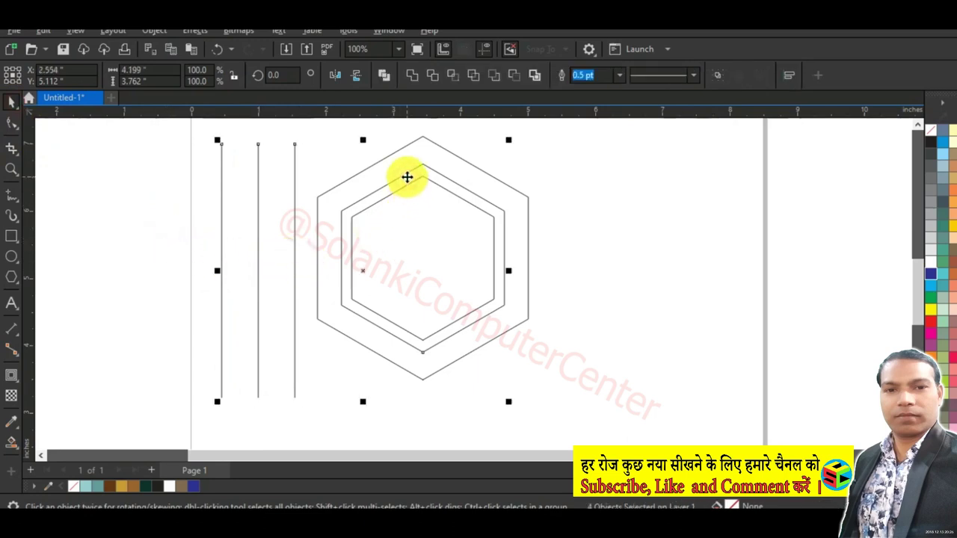
Step: Combine the three vertical lines and centre them on the inner hexagon
key("c")
key("e")
key("ctrl+z")
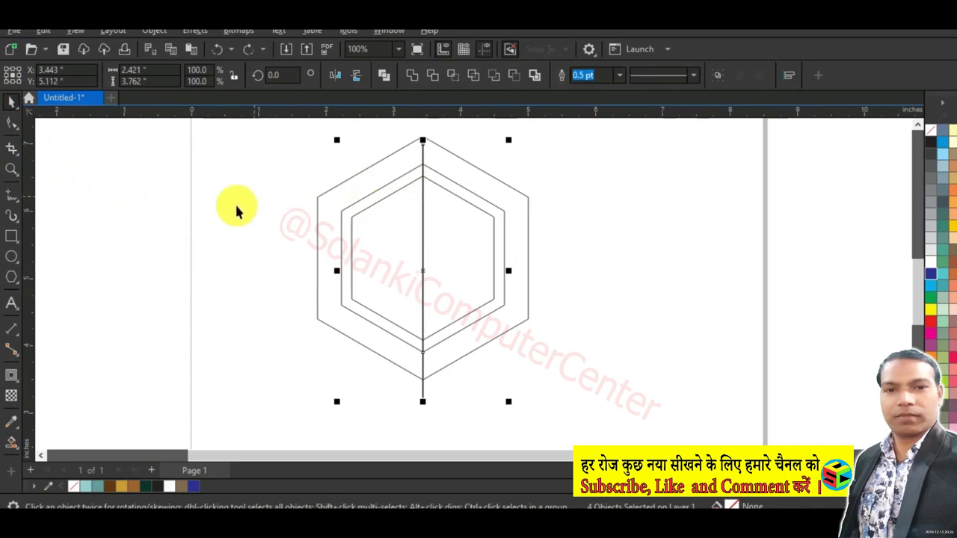
key("ctrl+z")
left_click(164, 224)
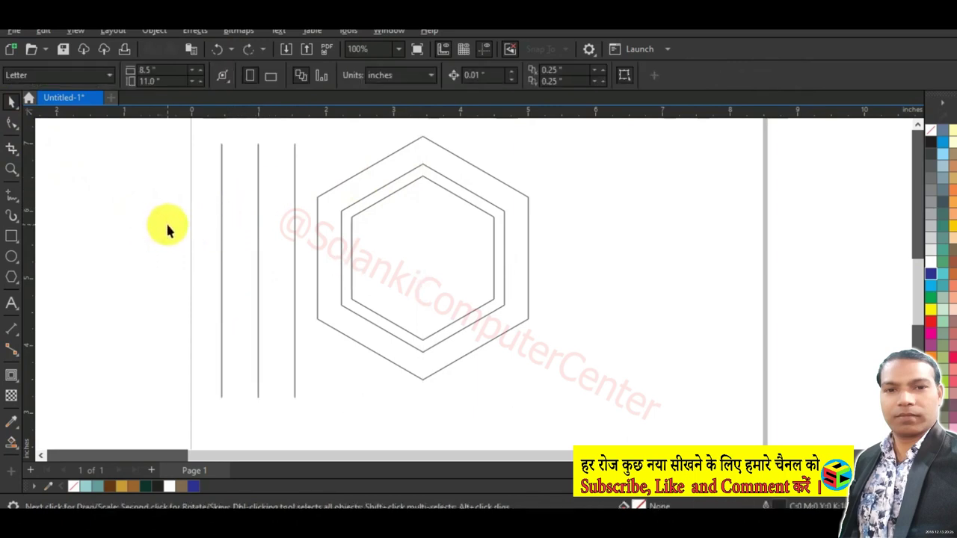
left_click_drag(167, 224, 306, 261)
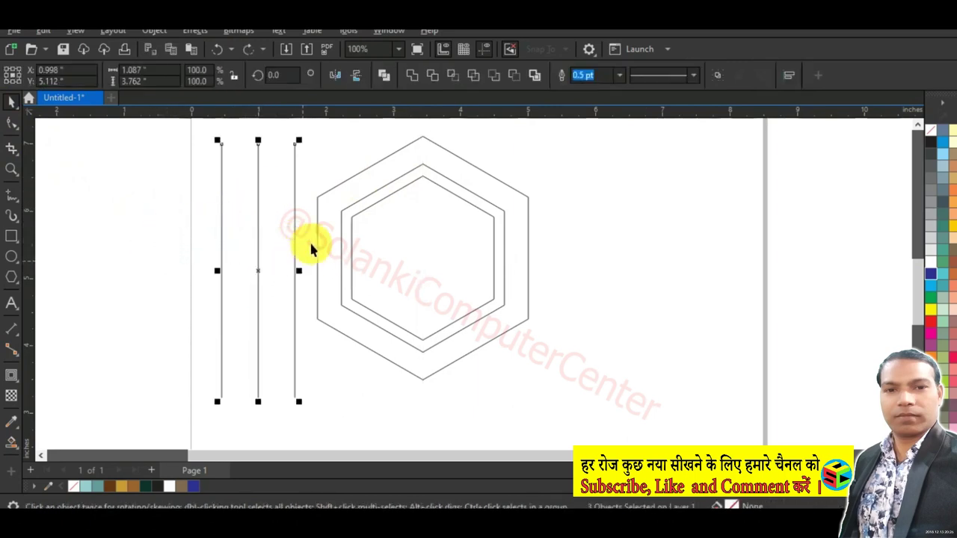
left_click(385, 79)
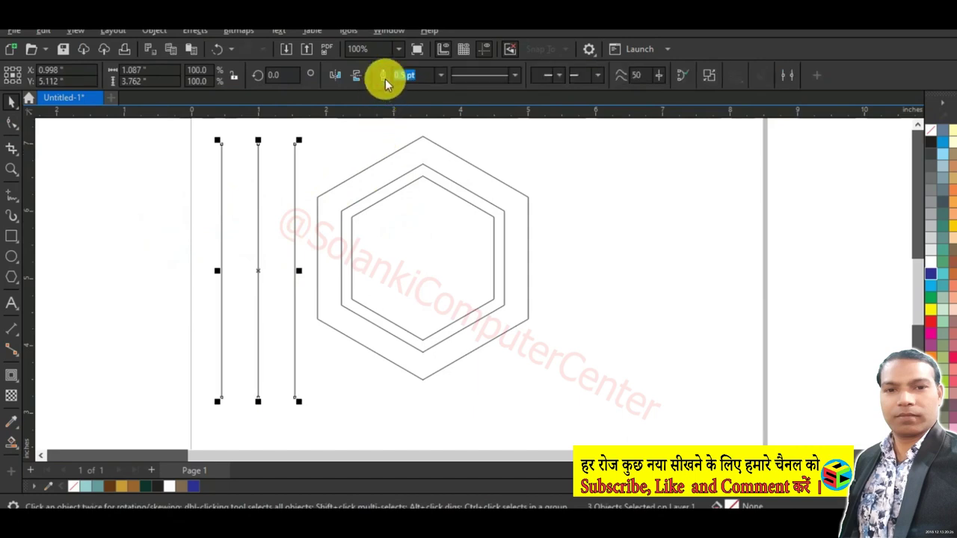
left_click(413, 184, "shift")
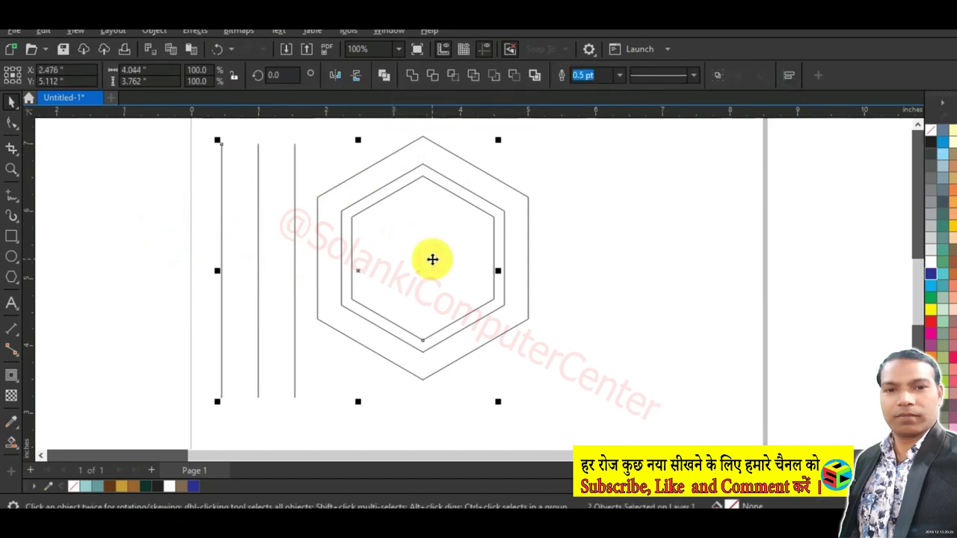
key("e")
key("c")
Step: Add rotated copies of the lines at 300 and 240 degrees to form a triangular grid
left_click(583, 250)
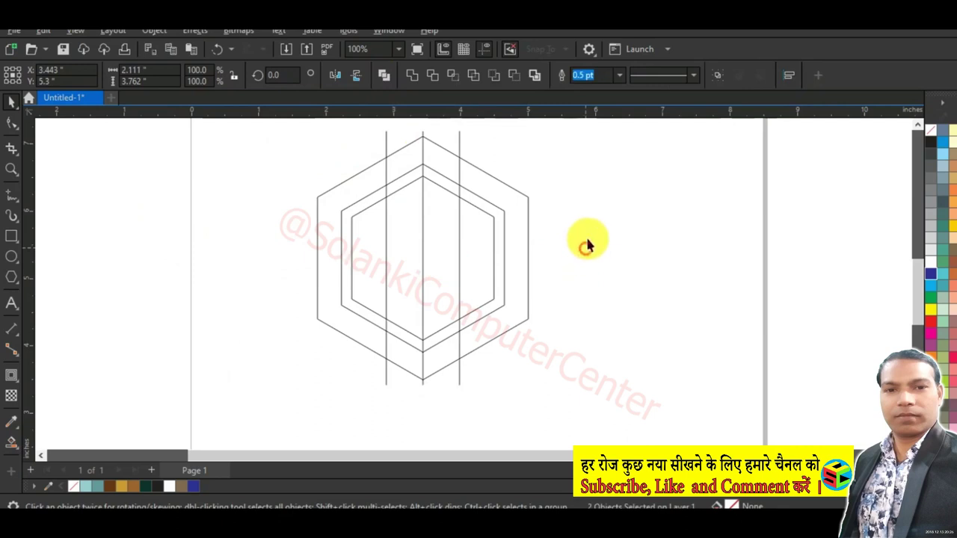
left_click(459, 139)
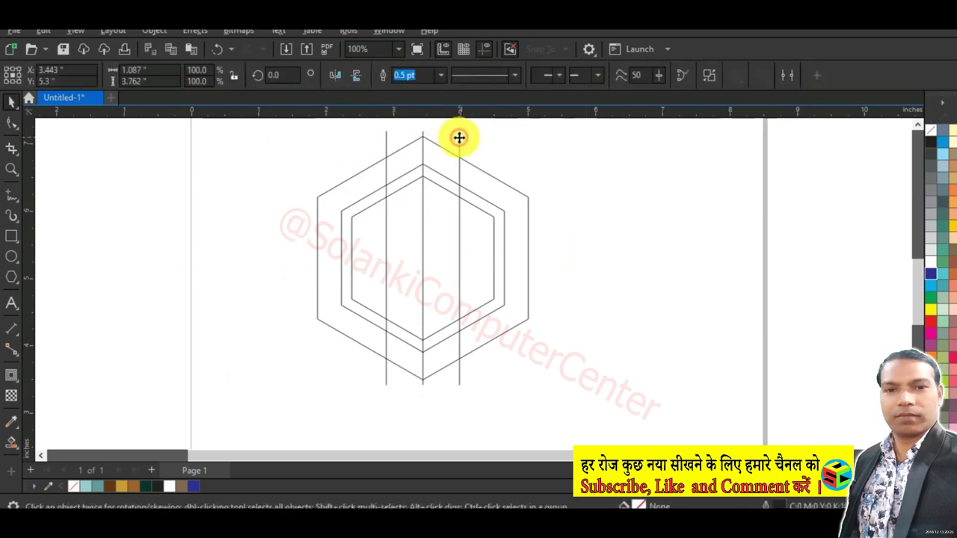
left_click(459, 137)
left_click_drag(470, 133, 553, 223)
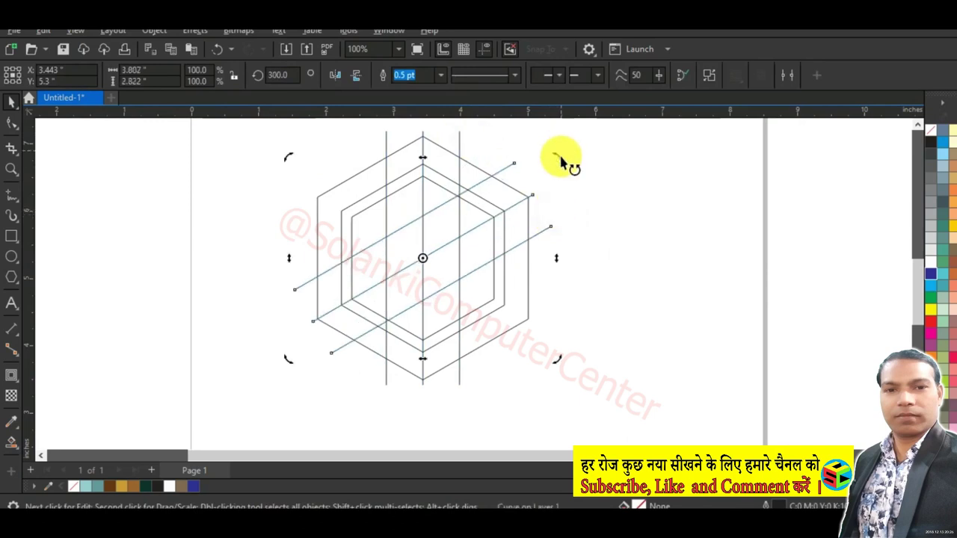
left_click_drag(556, 158, 566, 320)
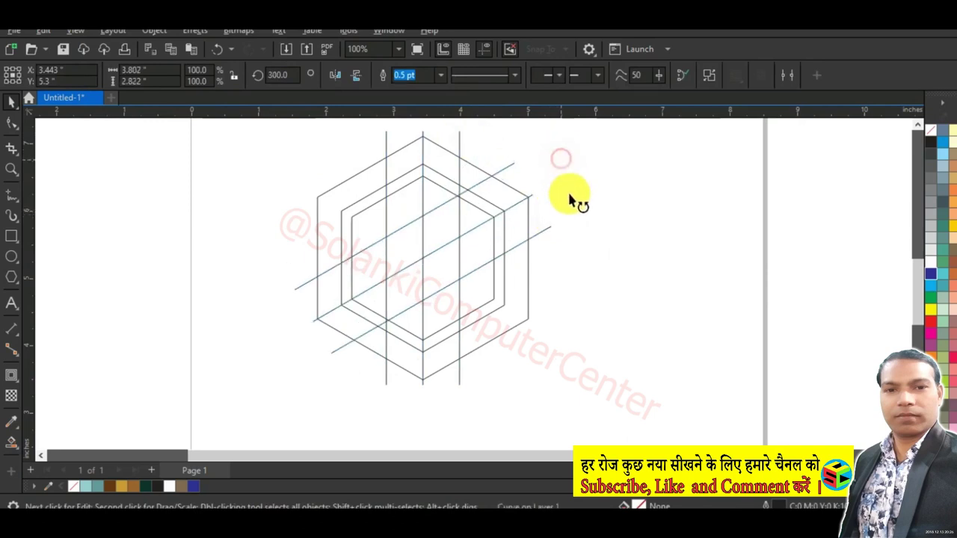
Step: Combine all grid lines into one curve, zoom to it and deselect
left_click(660, 235)
scroll(659, 235, "down", 1)
left_click_drag(631, 136, 412, 347)
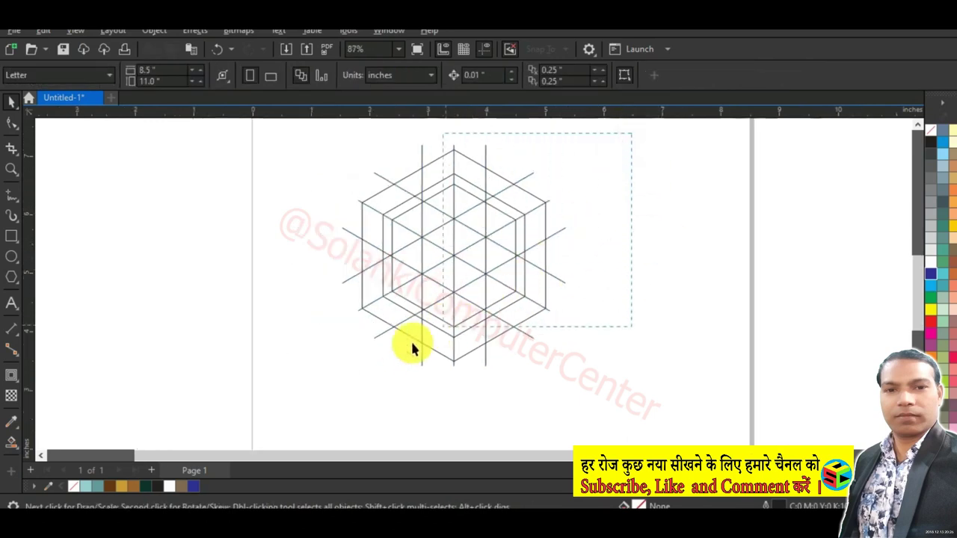
left_click_drag(304, 404, 306, 402)
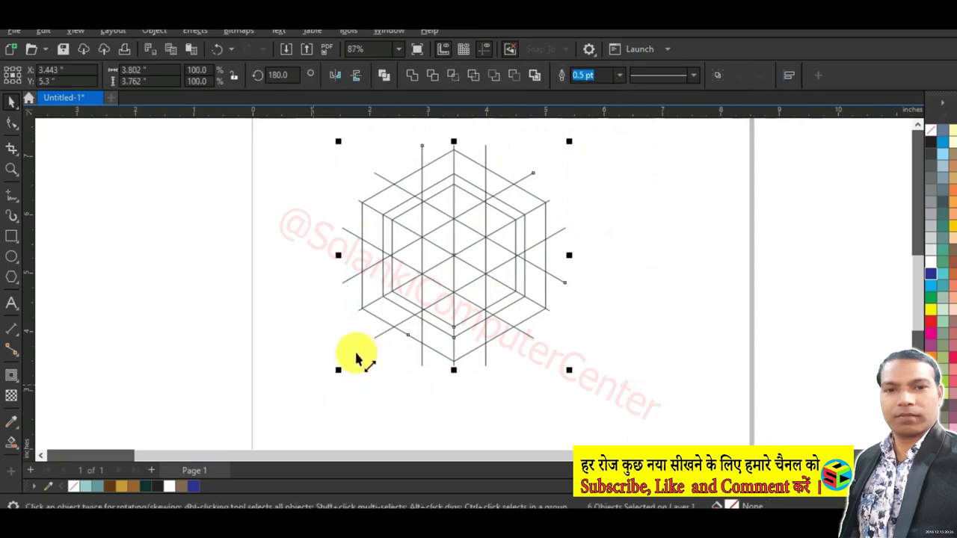
left_click(384, 73)
key("shift+F2")
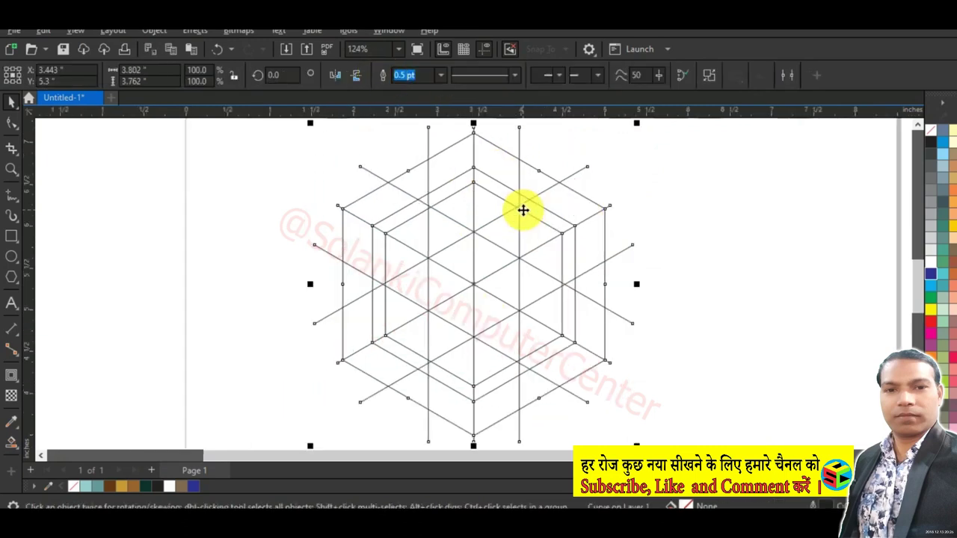
left_click(234, 207)
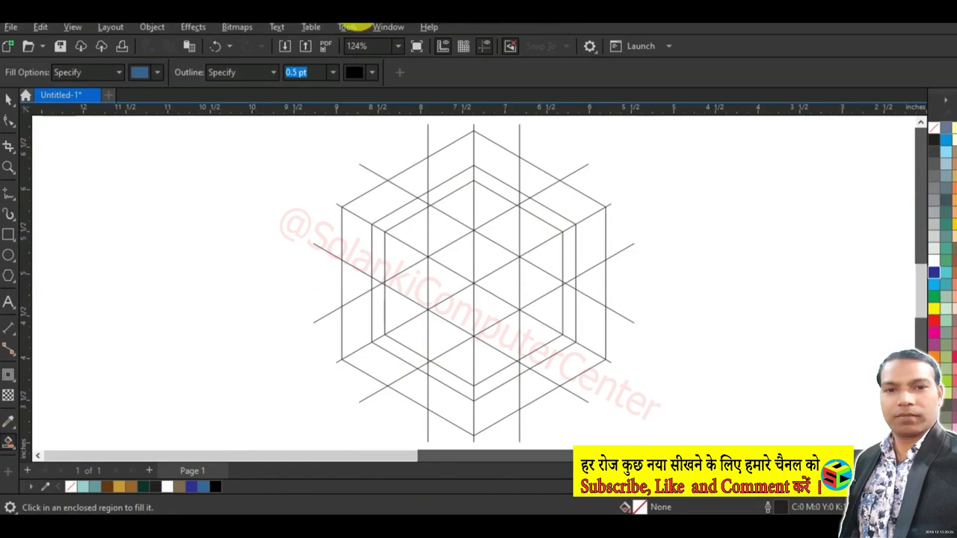
Step: Smart Fill the six top-band cells blue
left_click(378, 205)
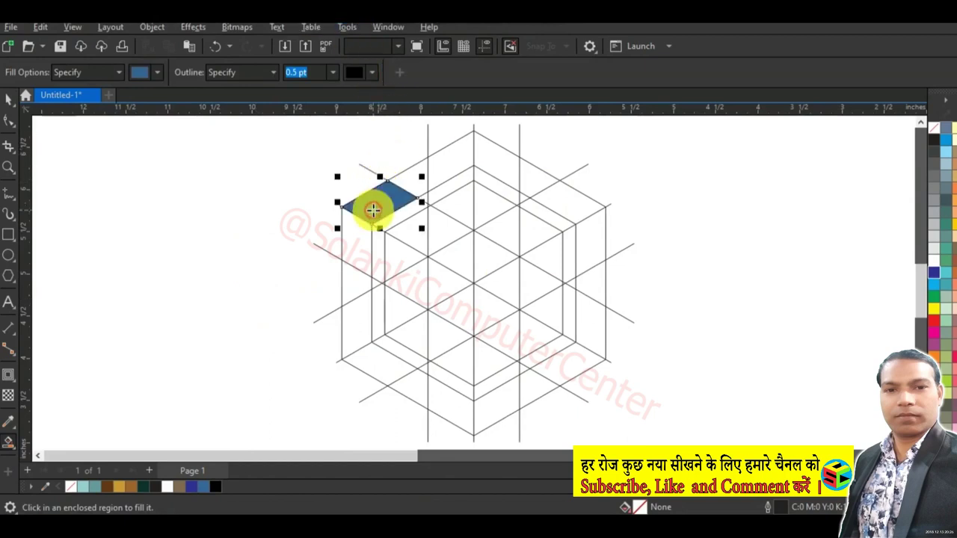
left_click(419, 176)
left_click(453, 159)
left_click(500, 161)
left_click(543, 184)
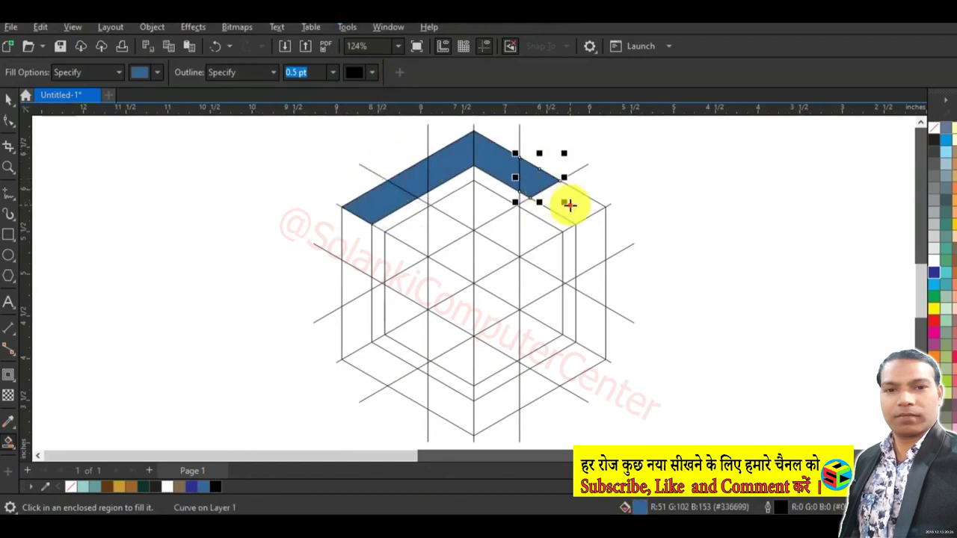
left_click(570, 205)
Step: Weld the six blue top-band cells into one chevron shape
left_click(9, 102)
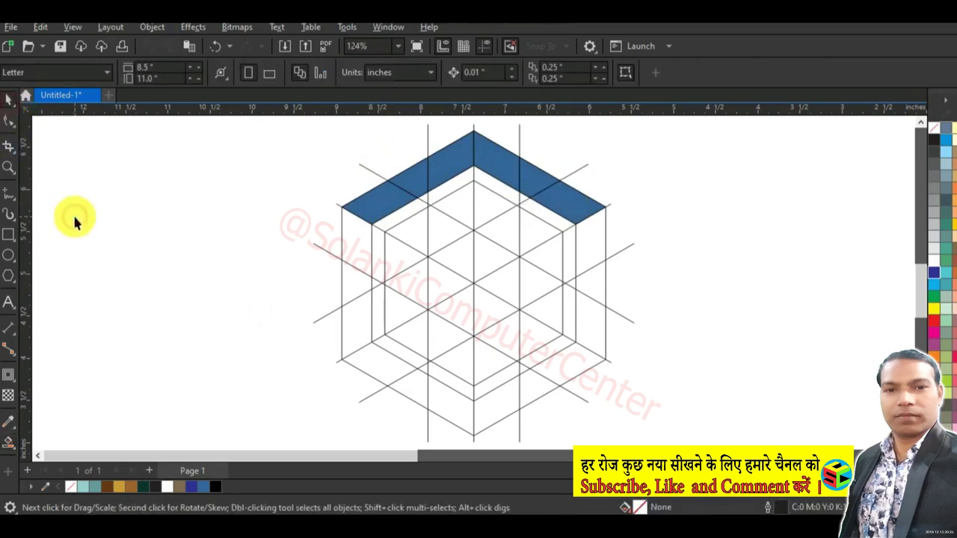
left_click(380, 212)
left_click(418, 176, "shift")
left_click(448, 163, "shift")
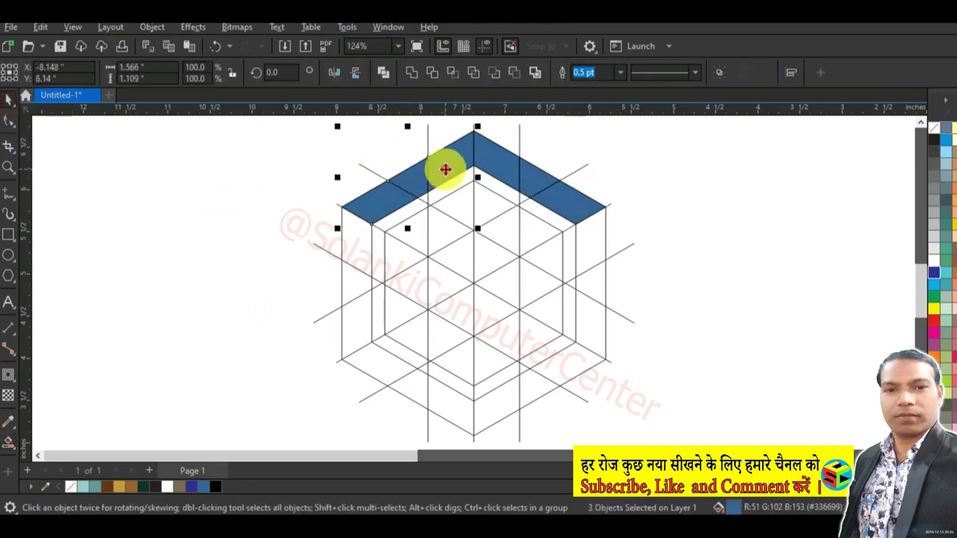
left_click(498, 158, "shift")
left_click(546, 185, "shift")
left_click(577, 203, "shift")
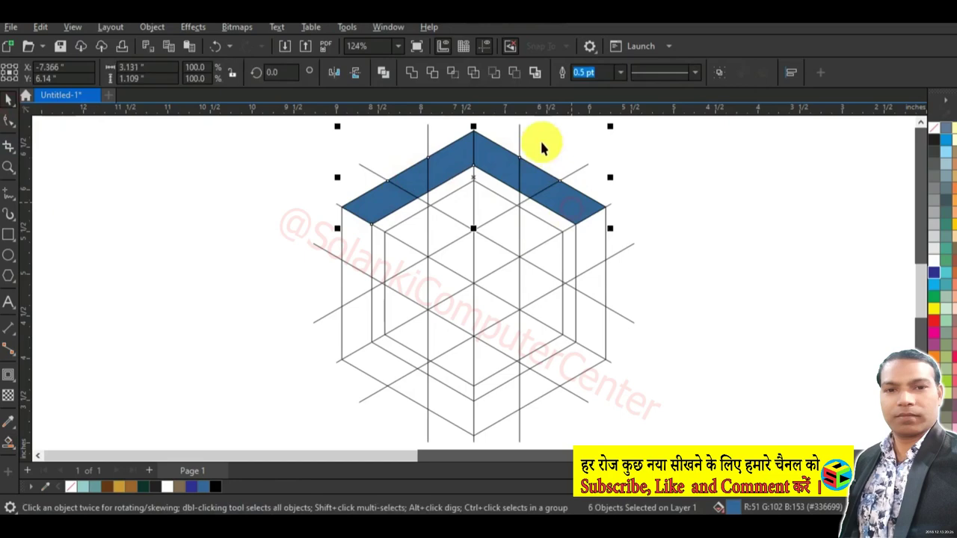
left_click(411, 73)
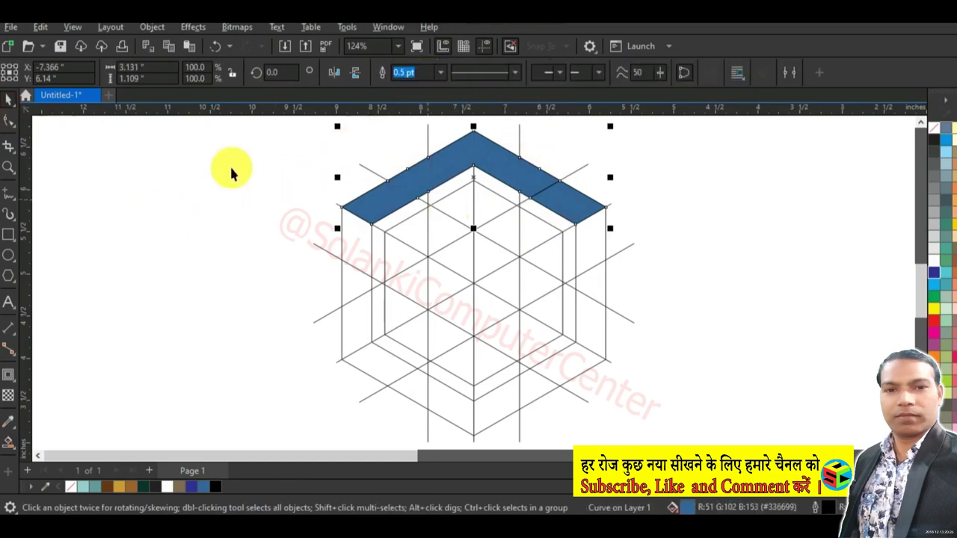
Step: Delete the stray inner node from the welded top band
left_click(8, 122)
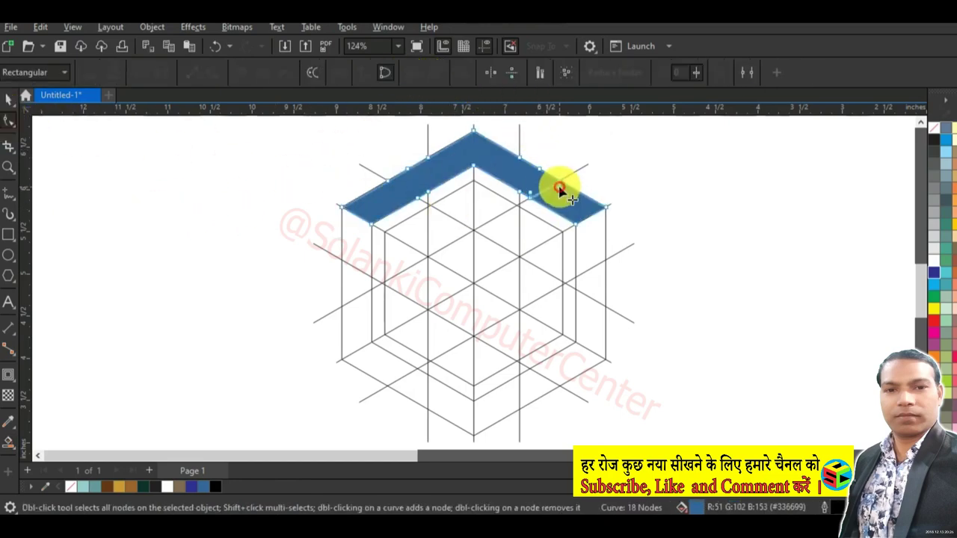
double_click(559, 189)
left_click(8, 100)
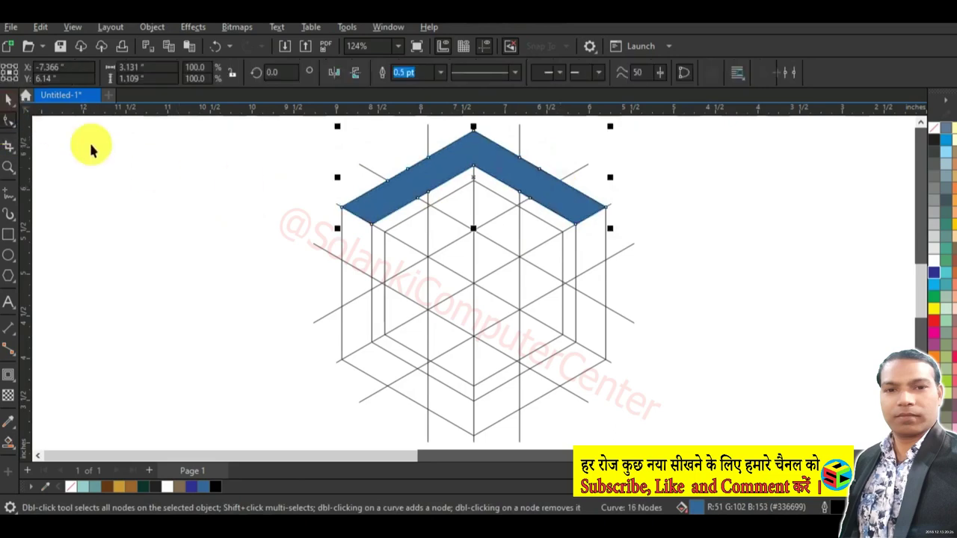
left_click(90, 149)
left_click(14, 449)
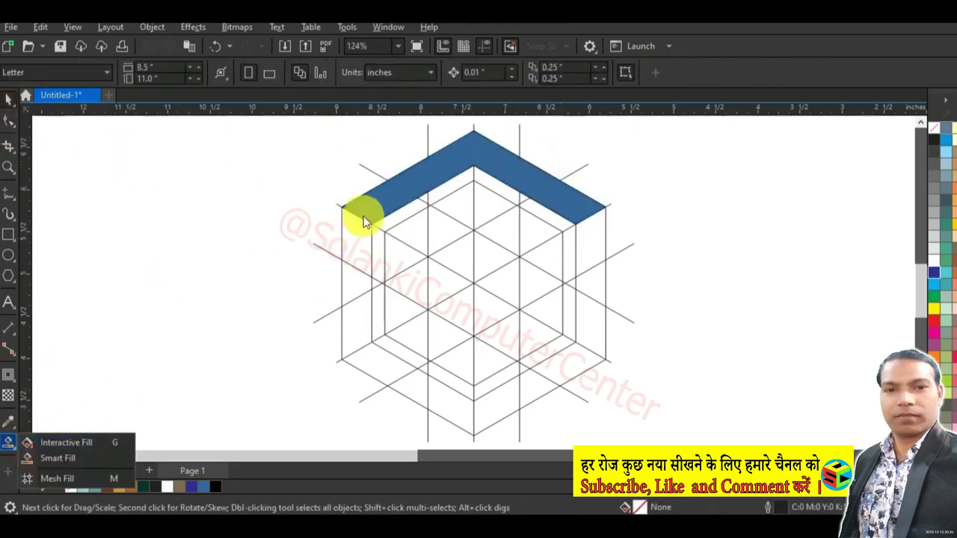
left_click(62, 459)
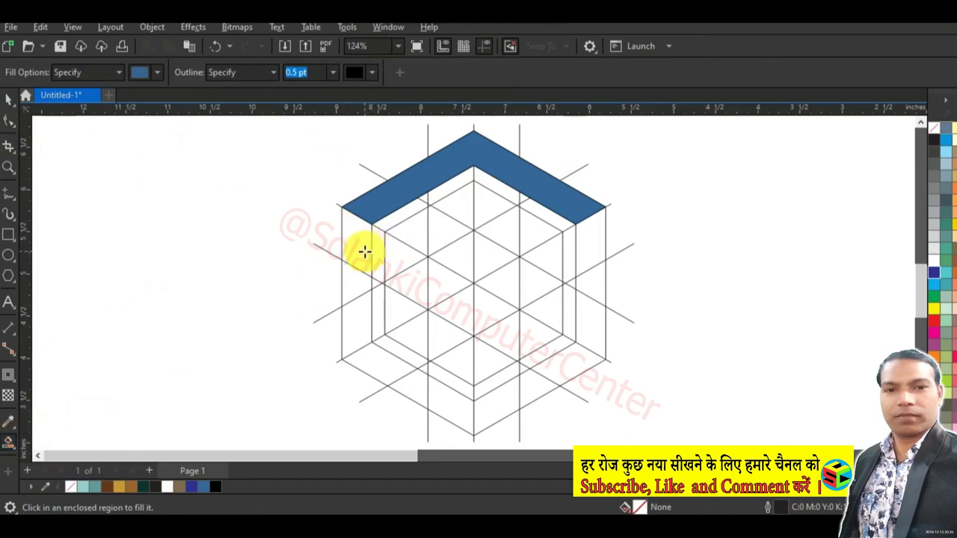
Step: Smart Fill the left and lower-left strip cells blue
left_click(360, 249)
left_click(350, 283)
left_click(357, 316)
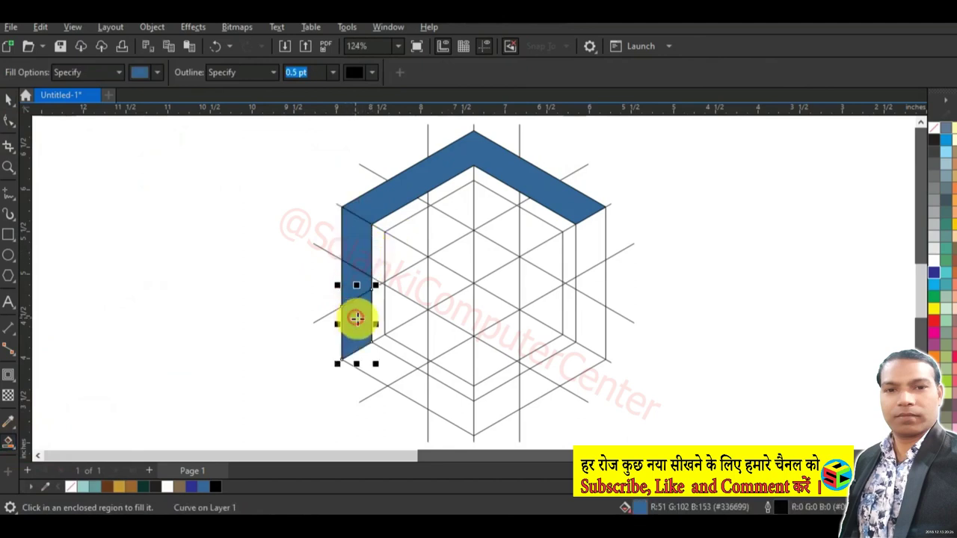
left_click(382, 378)
left_click(411, 392)
left_click(456, 408)
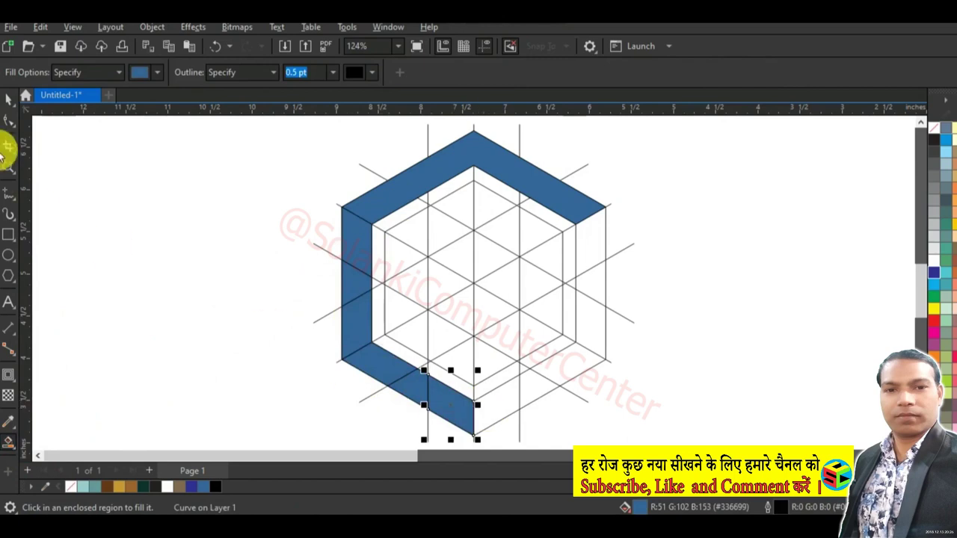
Step: Weld the blue left and lower-left pieces into one continuous strip
left_click(6, 101)
left_click(455, 405)
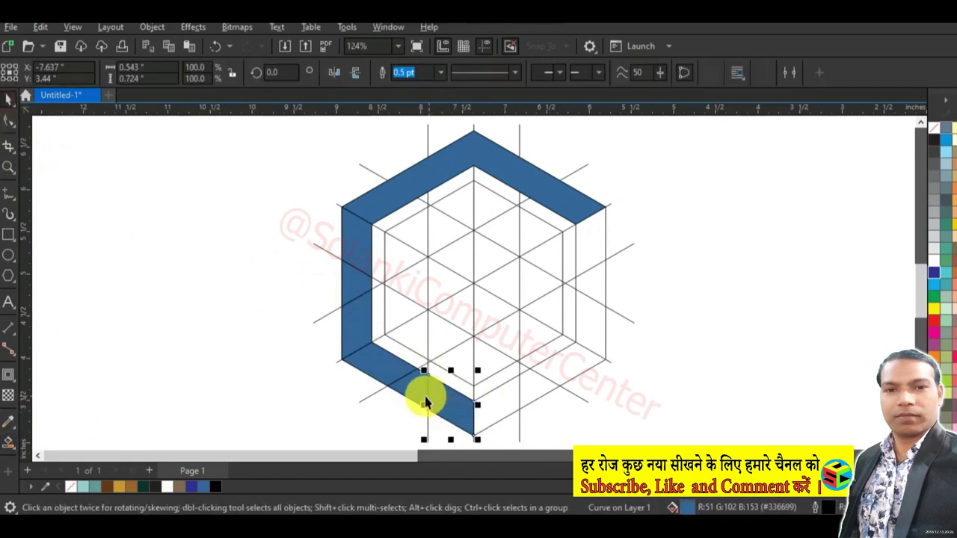
left_click(400, 382, "shift")
left_click(346, 345, "shift")
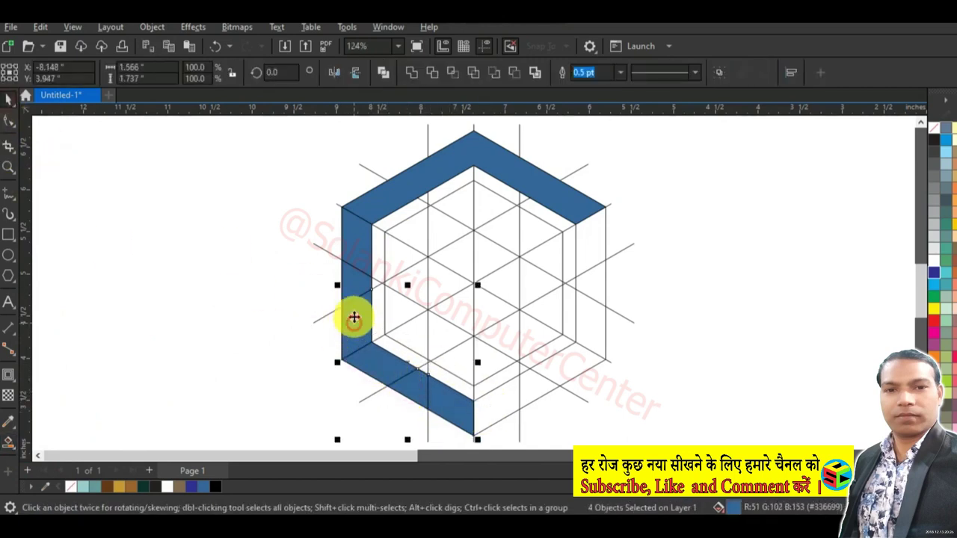
left_click(352, 271, "shift")
left_click(353, 238, "shift")
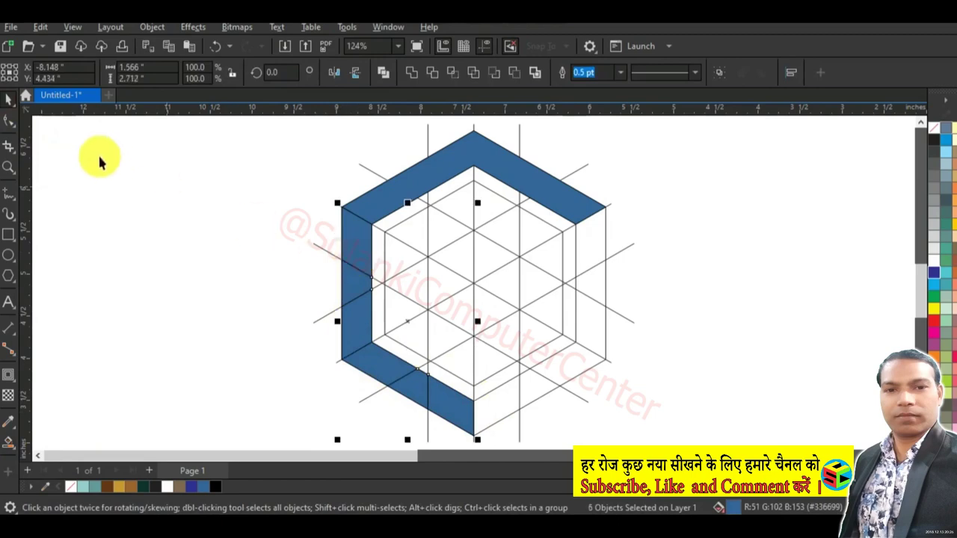
left_click(425, 77)
left_click(178, 288)
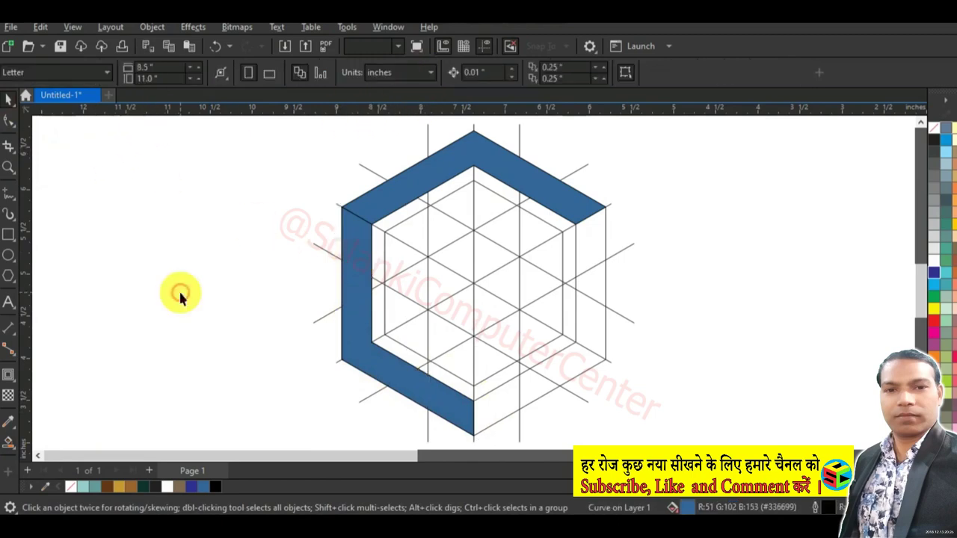
Step: Smart Fill the right and lower-right strip cells blue
left_click(9, 443)
left_click(592, 243)
left_click(592, 295)
left_click(597, 332)
left_click(553, 378)
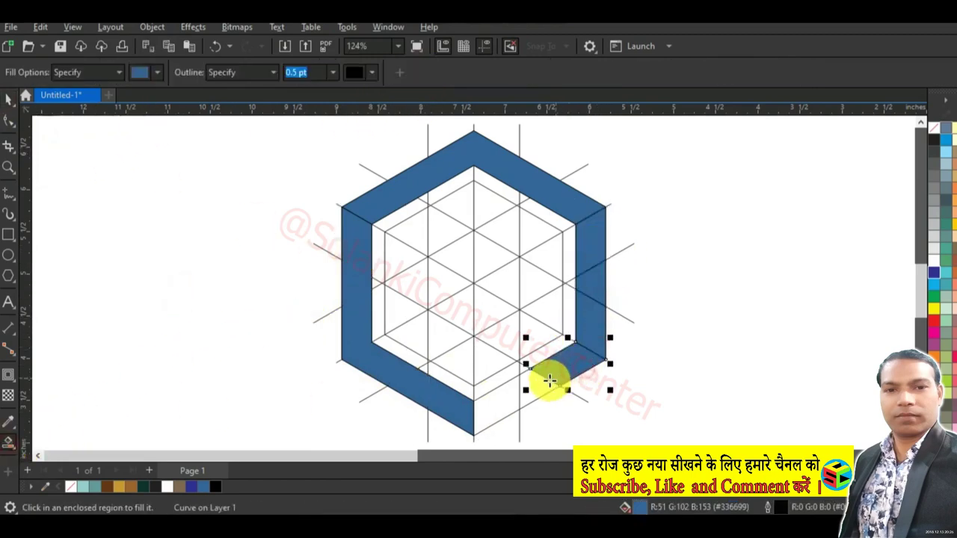
left_click(535, 392)
left_click(497, 410)
Step: Weld all the right-side blue pieces into one shape
left_click(8, 99)
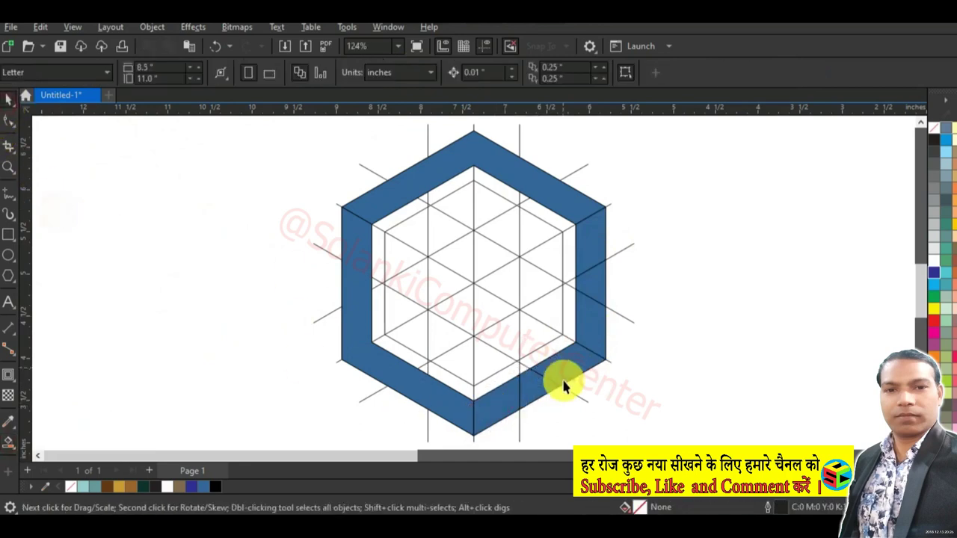
left_click(501, 408)
left_click(540, 387, "shift")
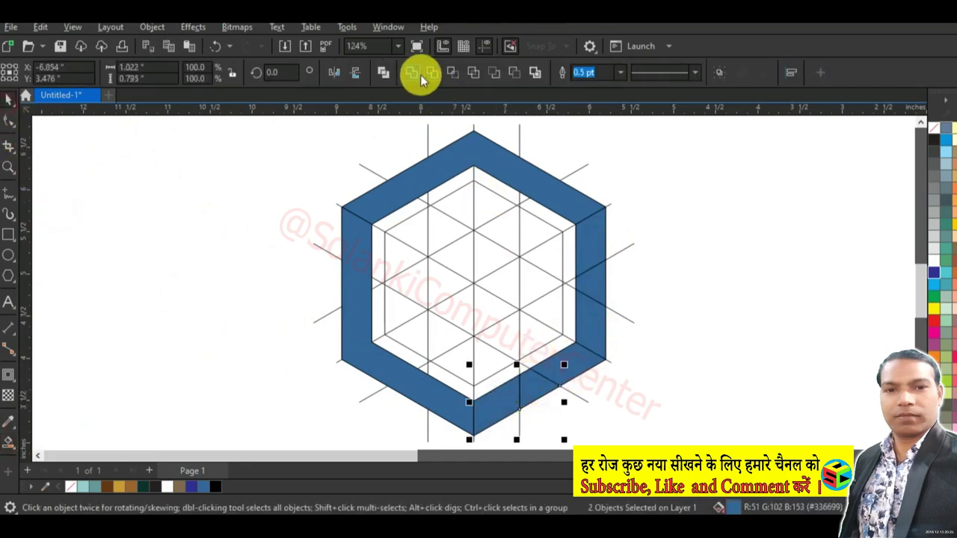
left_click(573, 367, "shift")
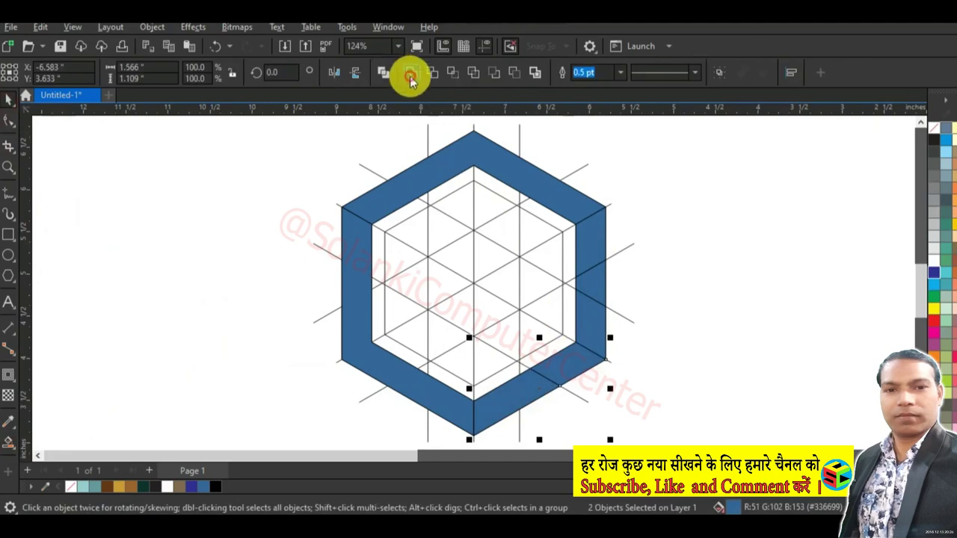
left_click(592, 306, "shift")
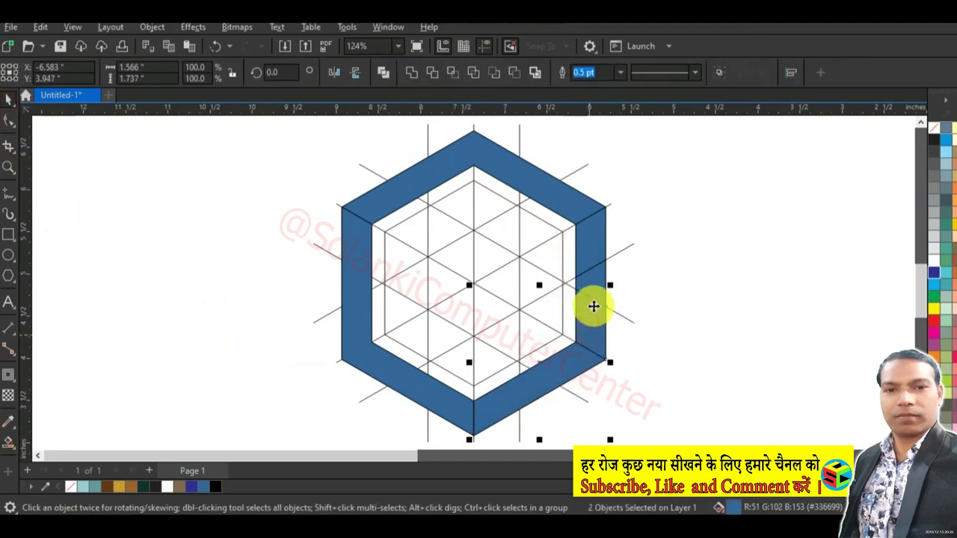
left_click(419, 77)
left_click(576, 248, "shift")
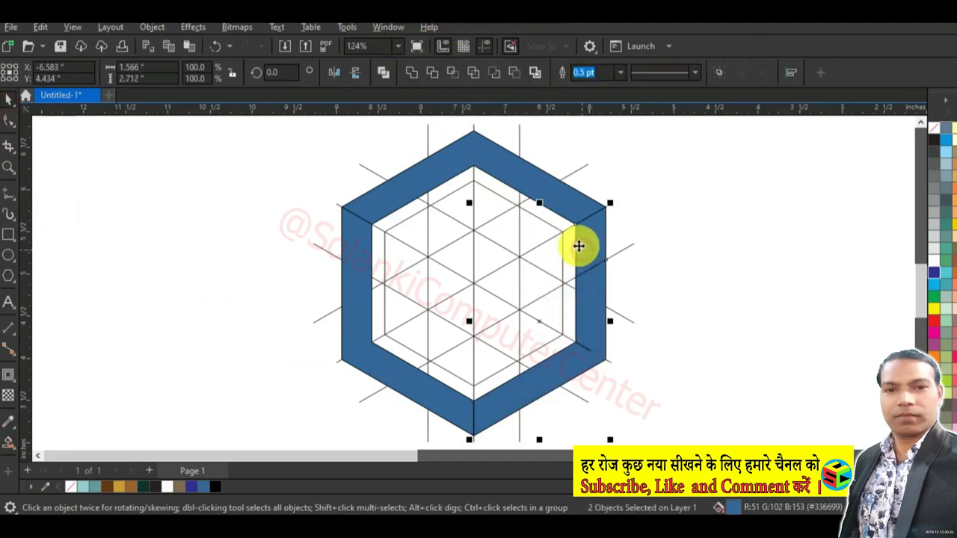
left_click(409, 78)
Step: Delete the extra nodes at the lower-right corner to make it sharp
left_click(9, 119)
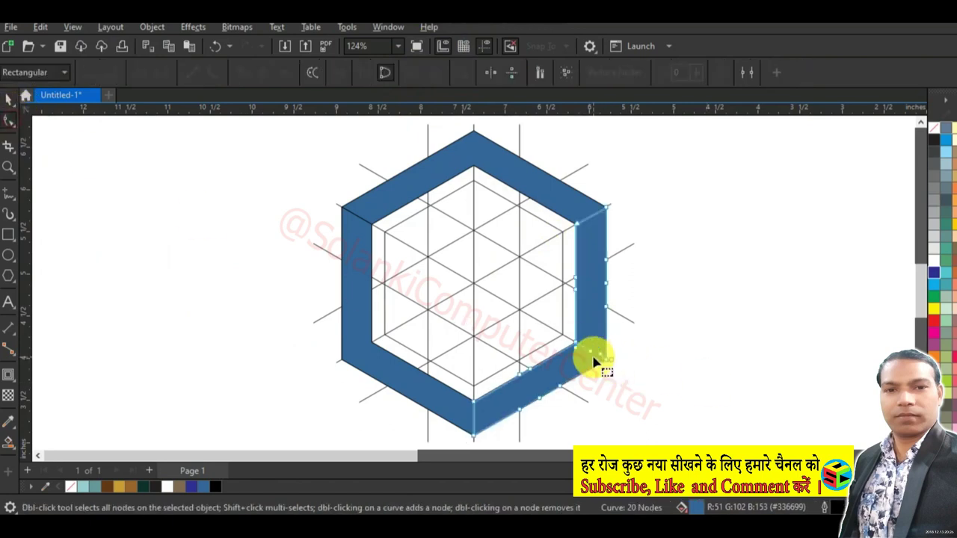
left_click_drag(583, 350, 602, 368)
key("Delete")
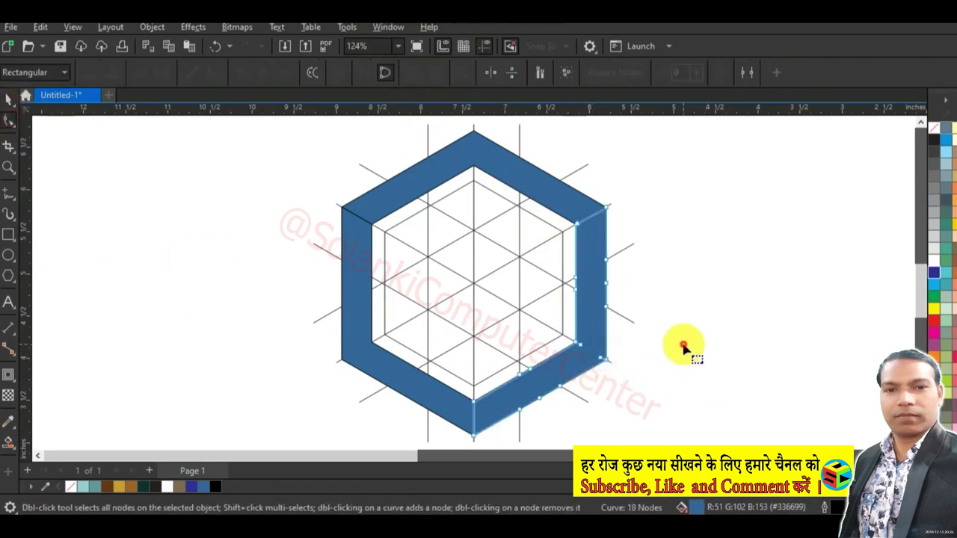
left_click(682, 347)
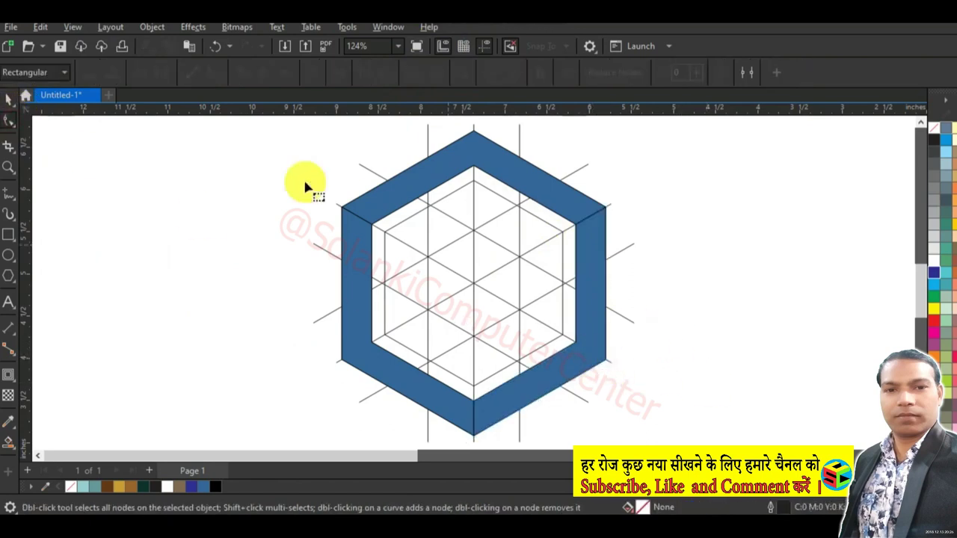
left_click(8, 97)
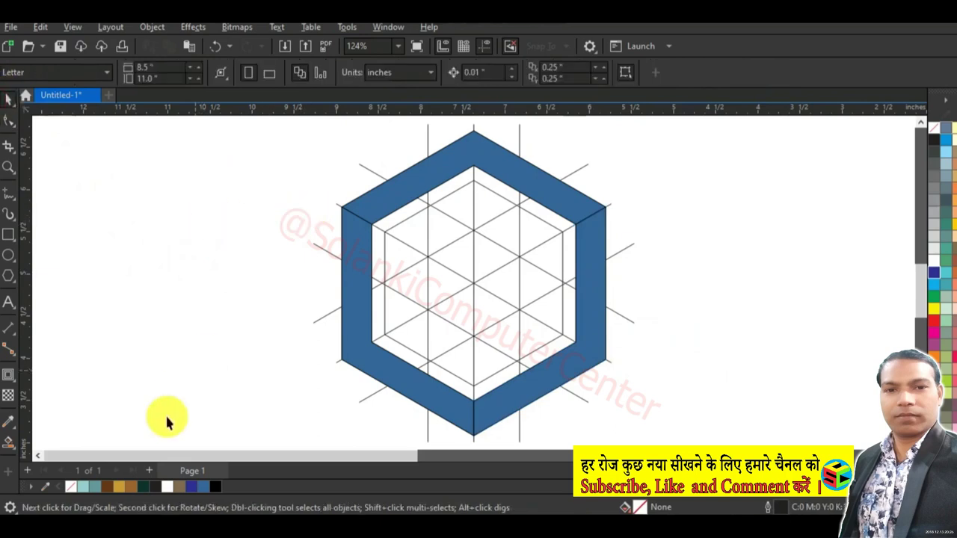
left_click(9, 442)
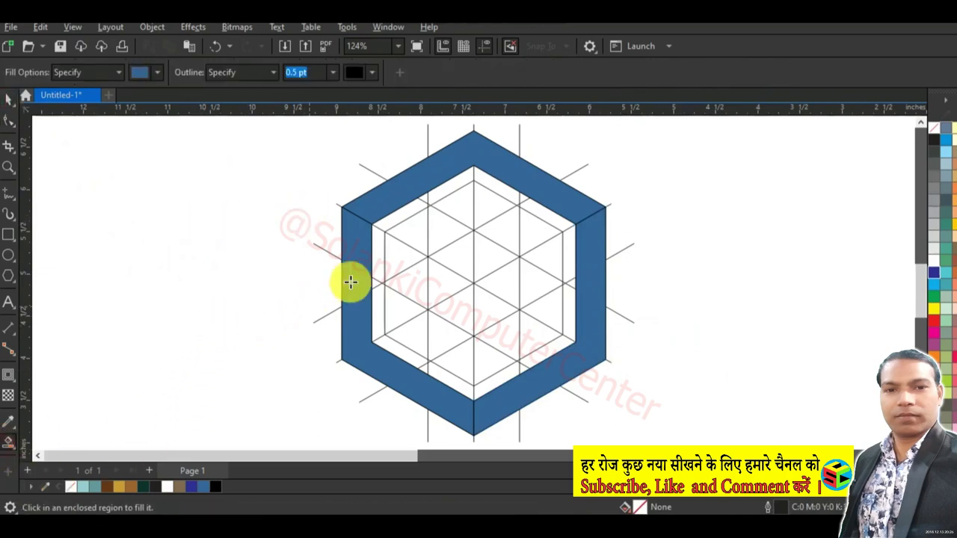
Step: Fill the upper-left inner regions, the left inner strip and its adjacent triangle blue
left_click(407, 215)
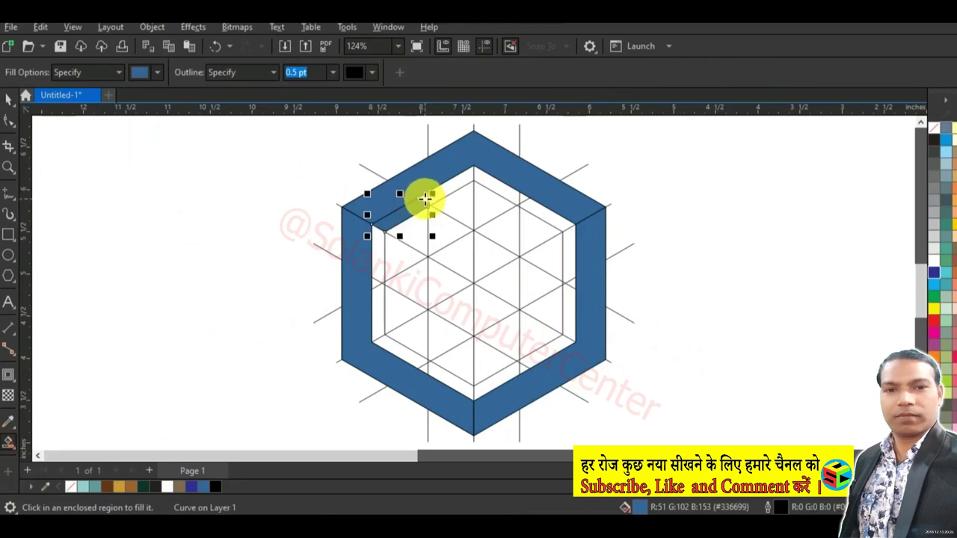
left_click(425, 198)
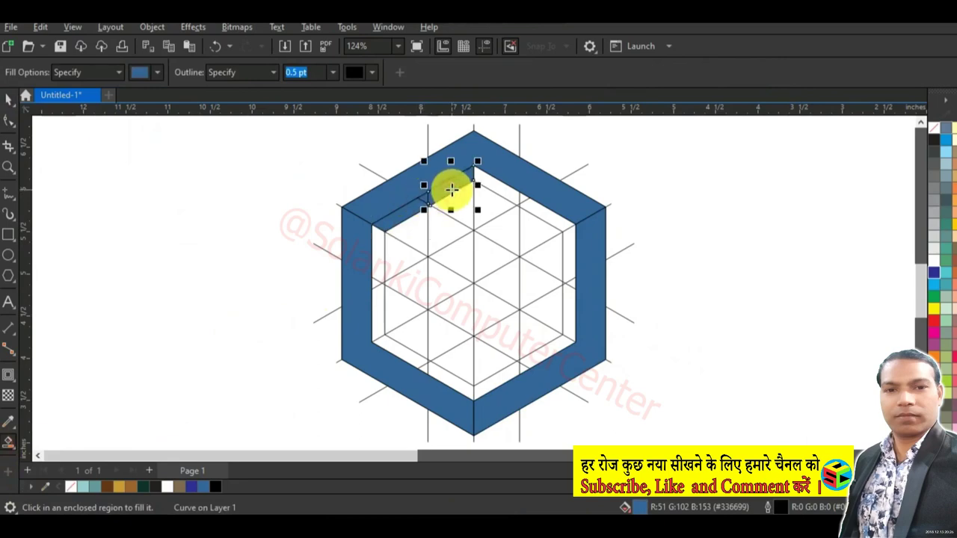
left_click(467, 209)
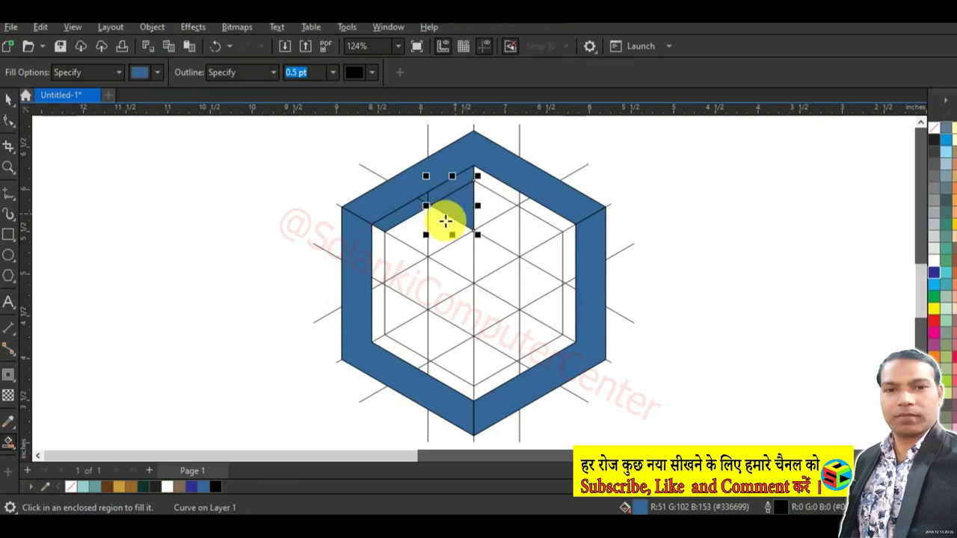
left_click(379, 279)
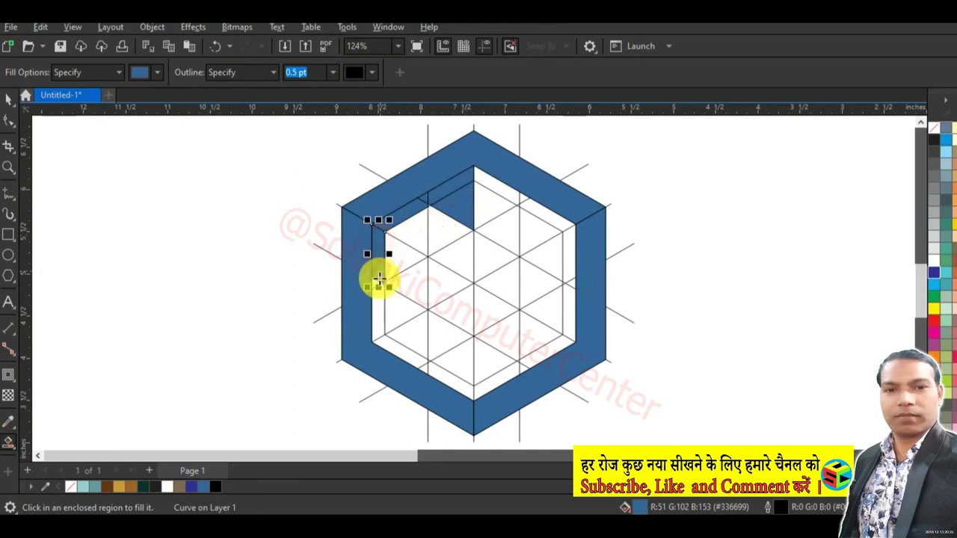
left_click(376, 316)
left_click(397, 306)
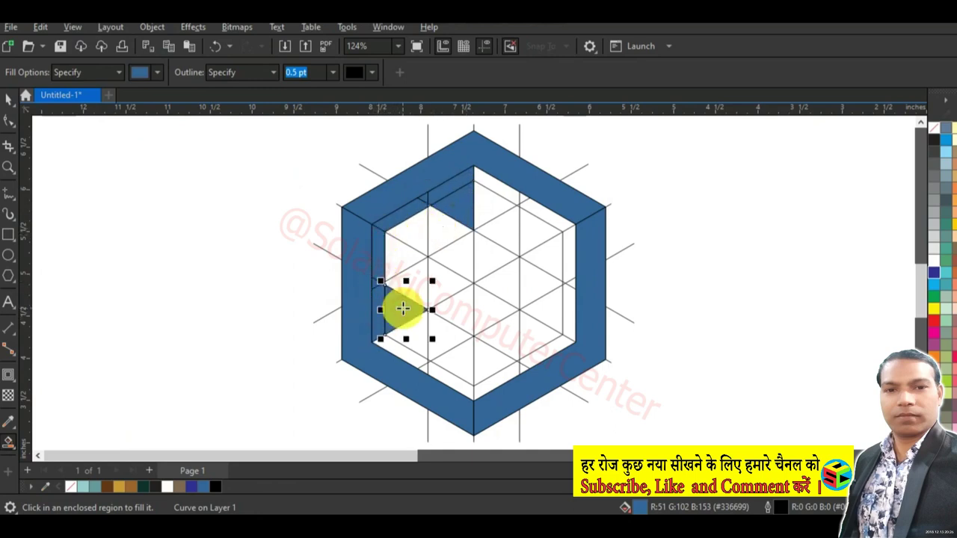
Step: Check the filled left triangle, then zoom out to see the whole hexagon
left_click(8, 97)
left_click(395, 314)
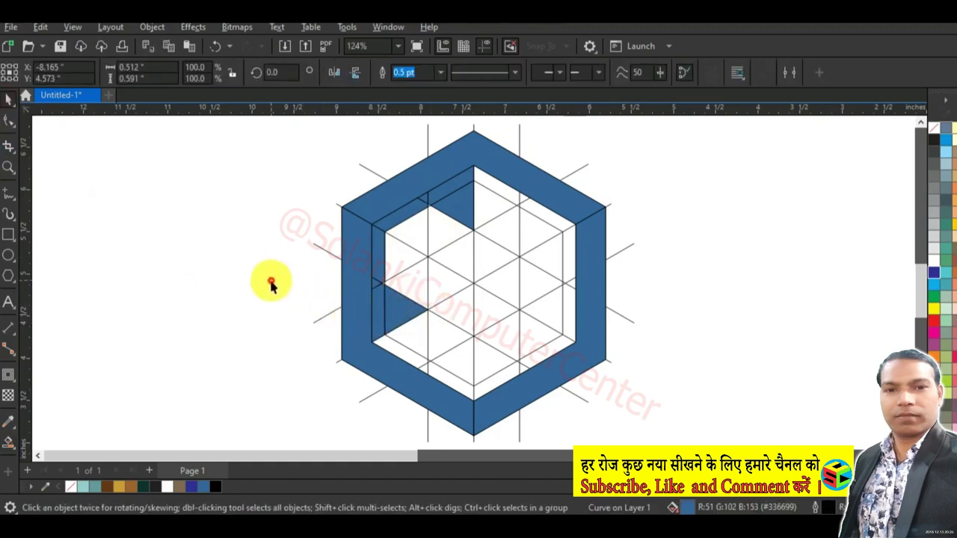
left_click(331, 277)
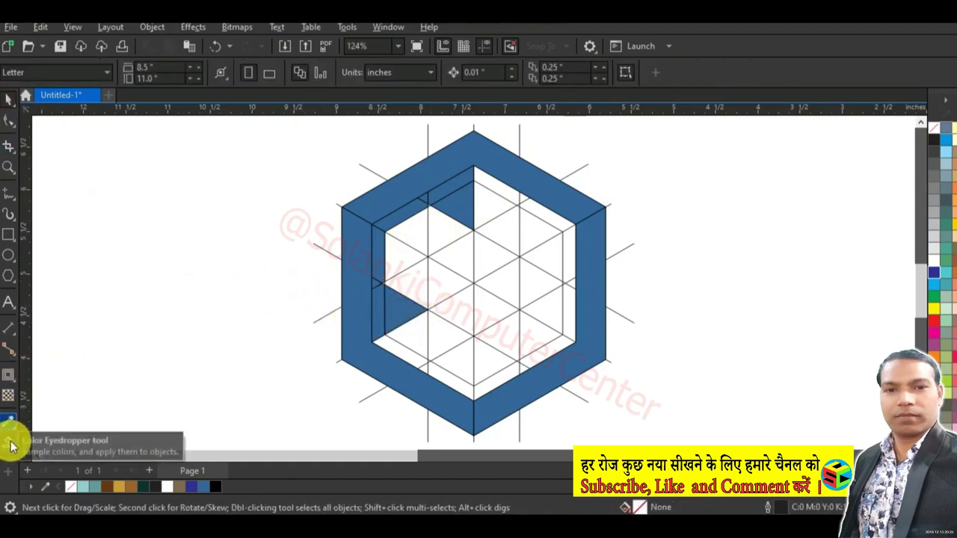
left_click(9, 441)
scroll(460, 192, "up", 2)
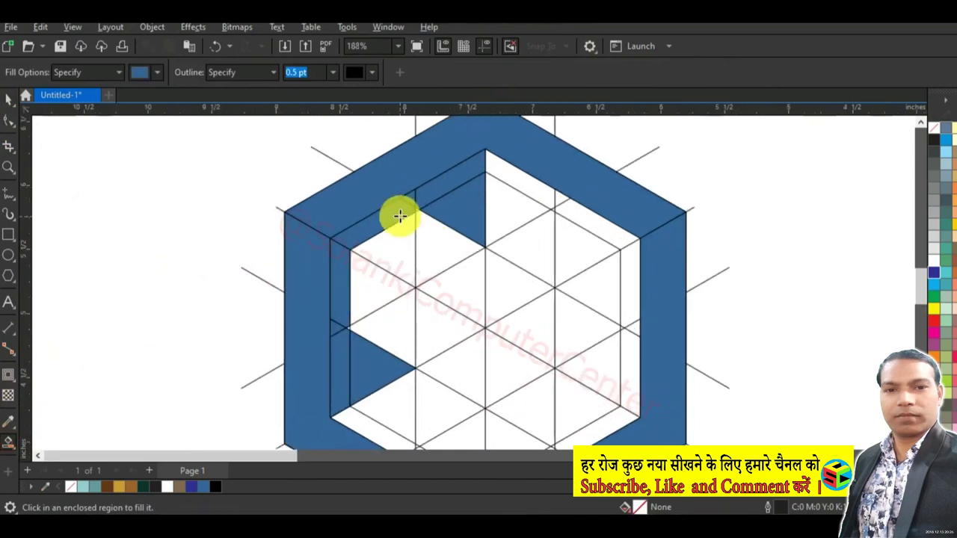
scroll(399, 214, "up", 2)
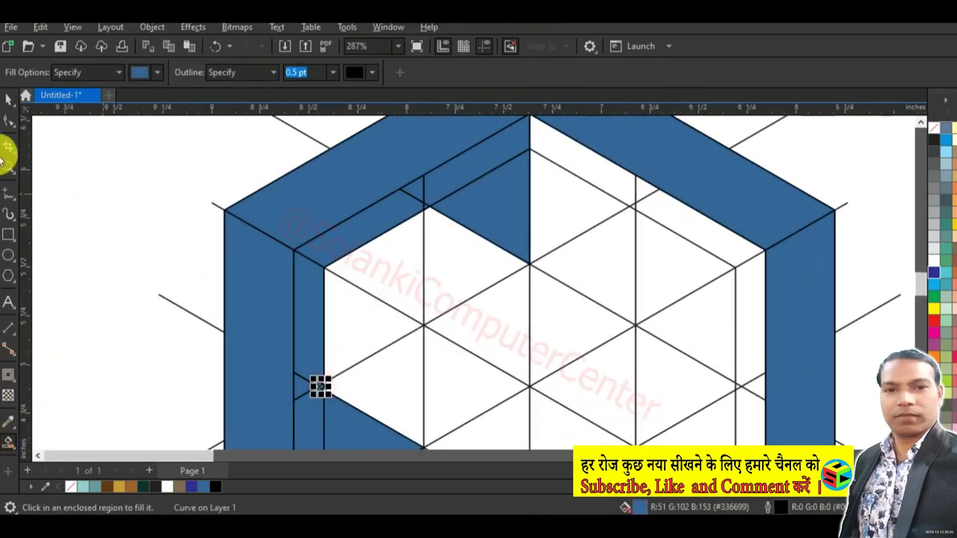
left_click(8, 99)
key("F4")
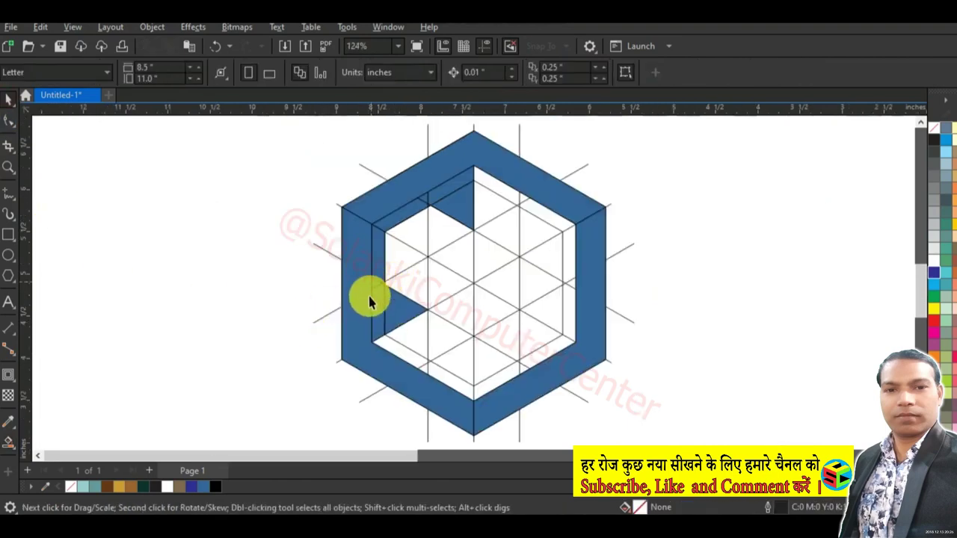
Step: Weld the left inner blue pieces, then the upper-left top pieces, into one curve
left_click(401, 305)
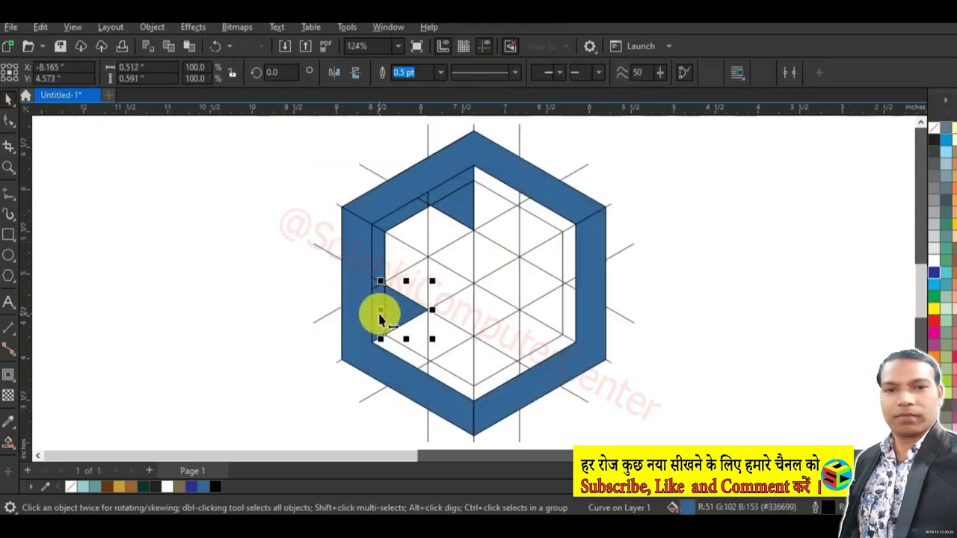
left_click(383, 293, "shift")
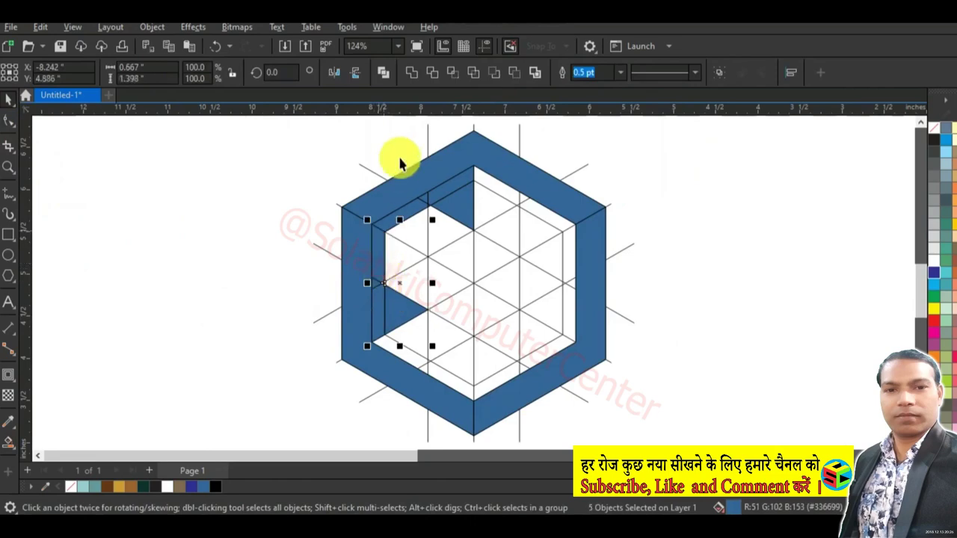
left_click(411, 72)
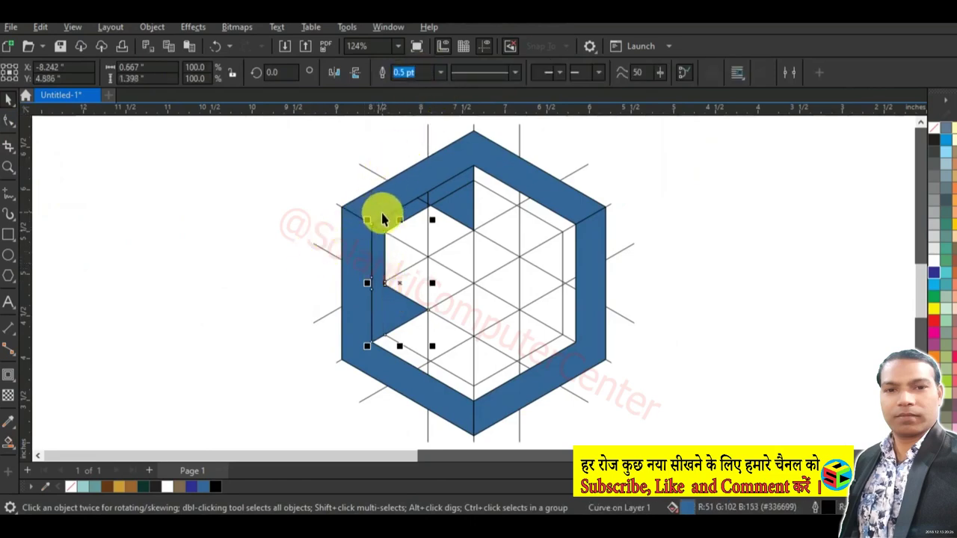
left_click(429, 211, "shift")
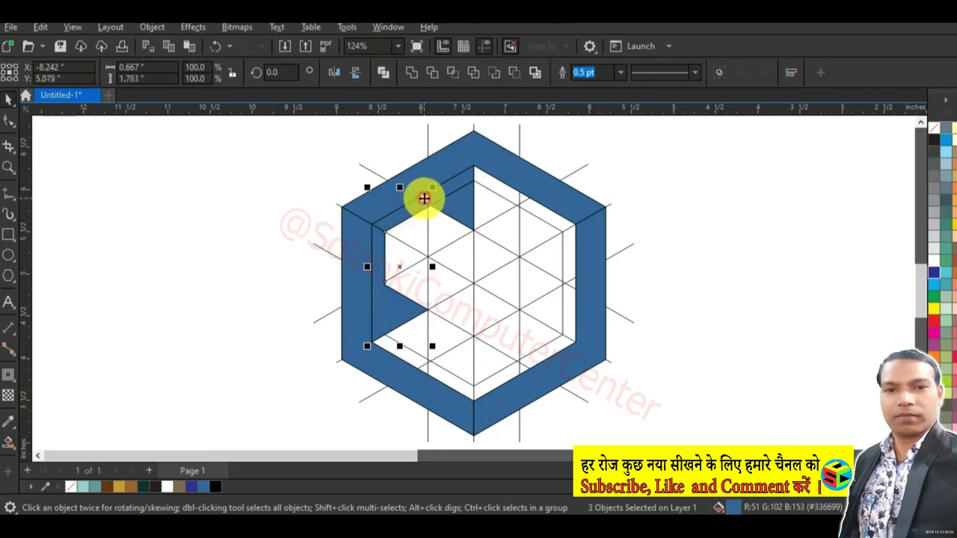
left_click(447, 196, "shift")
left_click(416, 211, "shift")
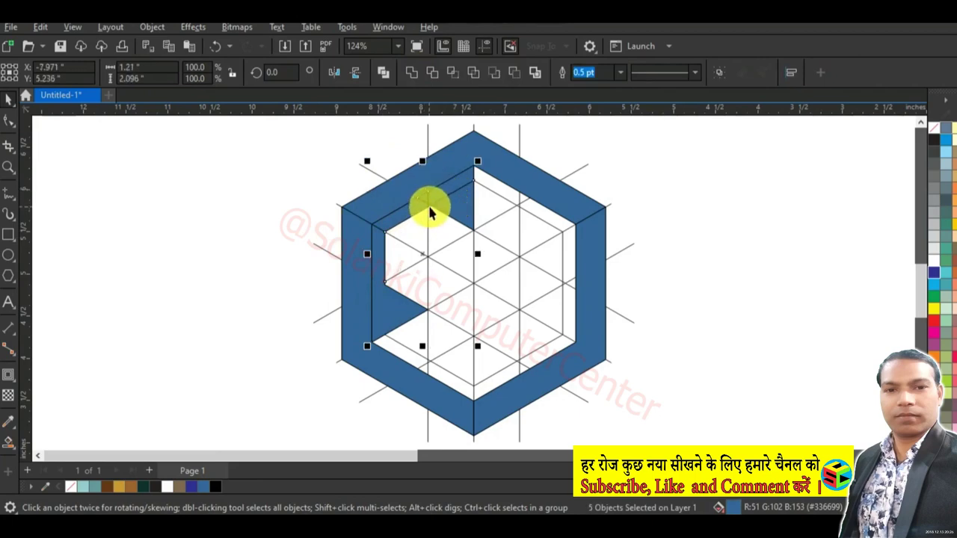
left_click(417, 77)
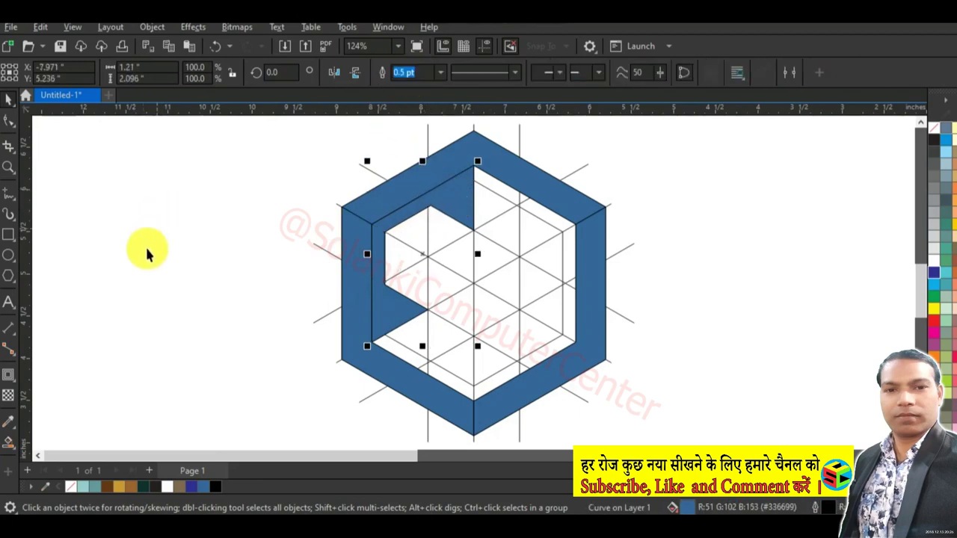
Step: Zoom in around the hexagon
left_click(14, 168)
left_click_drag(694, 159, 364, 410)
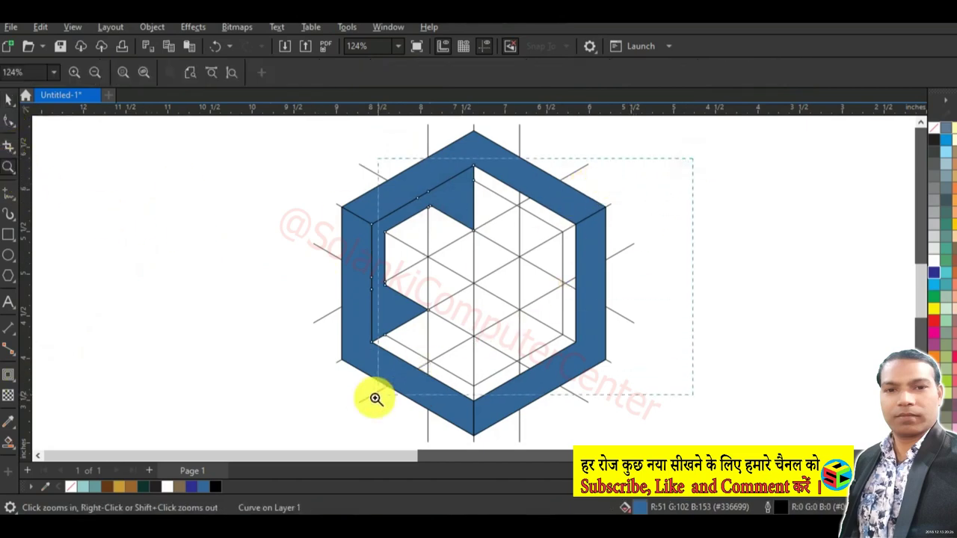
left_click(9, 98)
Step: Smart Fill the upper-right parallelogram, upper-middle rhombus and region below it blue
left_click(13, 441)
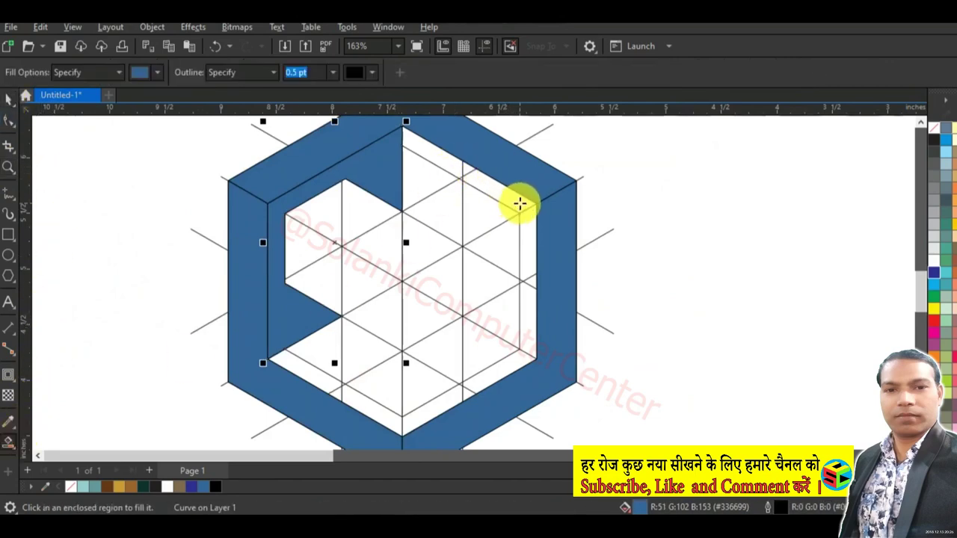
left_click(516, 200)
left_click(456, 166)
left_click(449, 166)
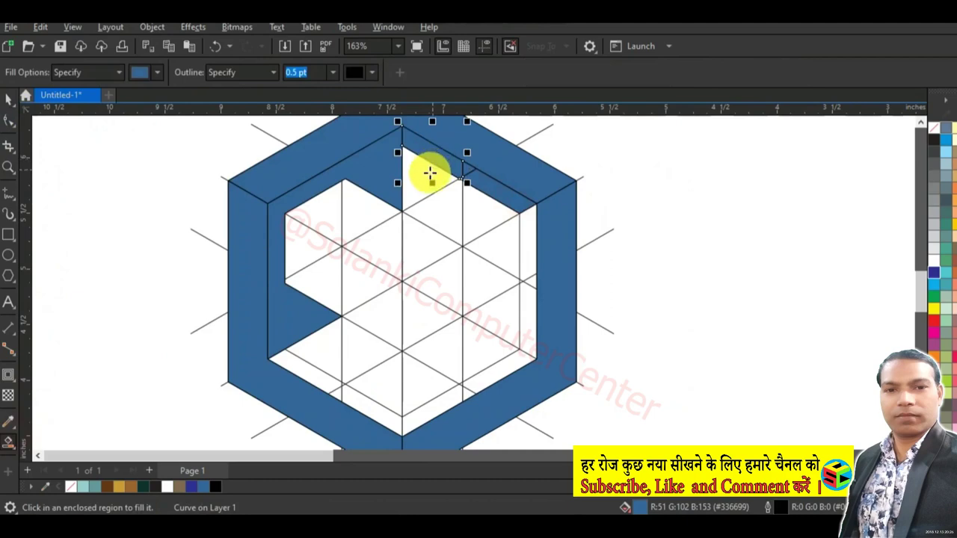
left_click(430, 183)
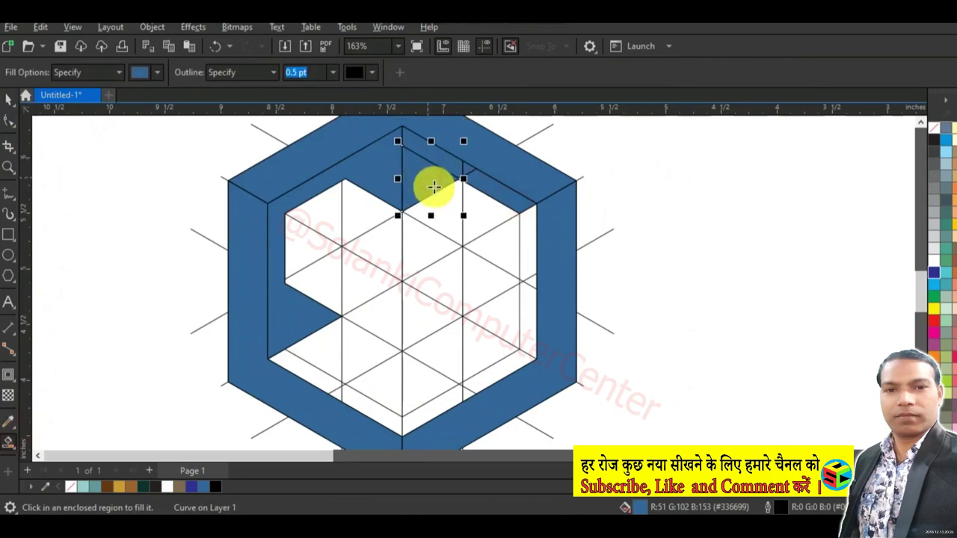
Step: Fill the narrow right inner strip and the triangle beside it blue
left_click(530, 234)
left_click(531, 287)
left_click(529, 308)
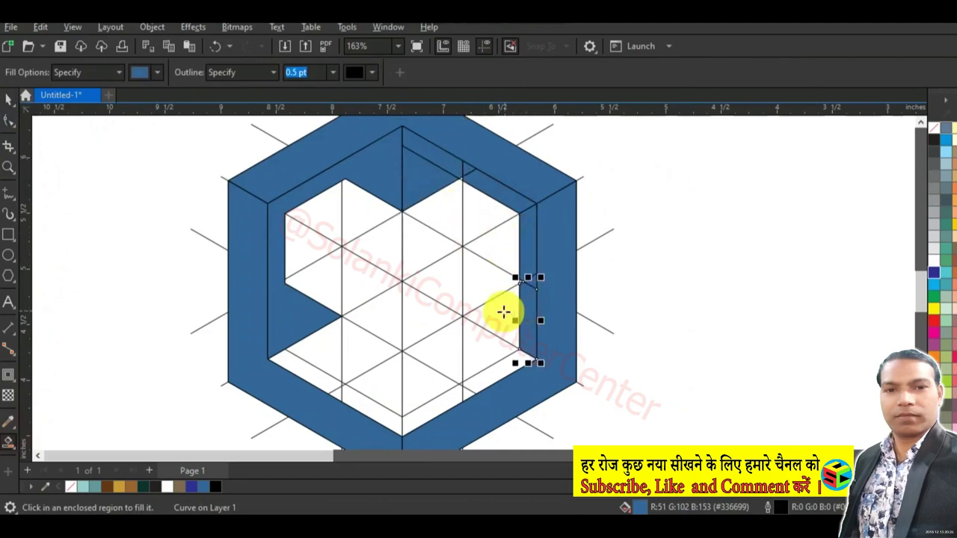
left_click(501, 314)
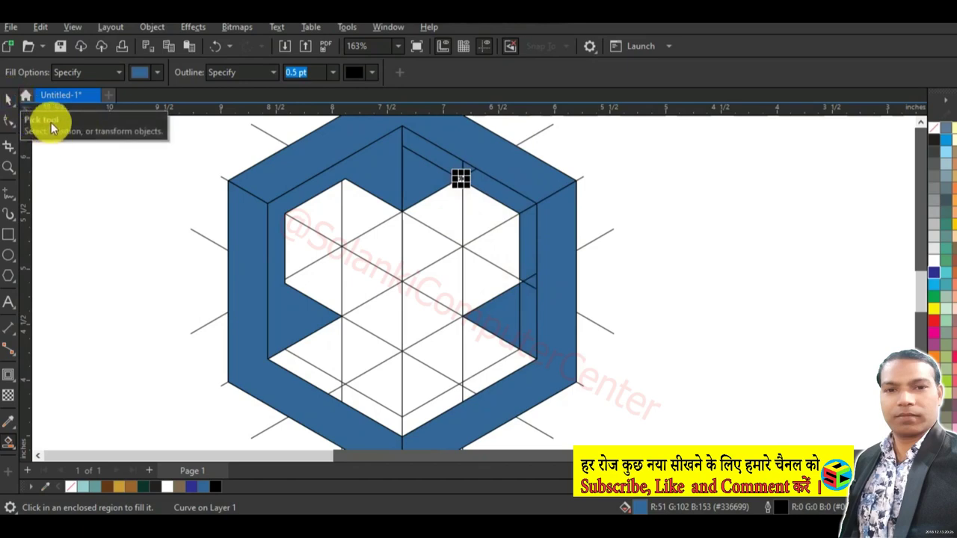
key("ctrl+z")
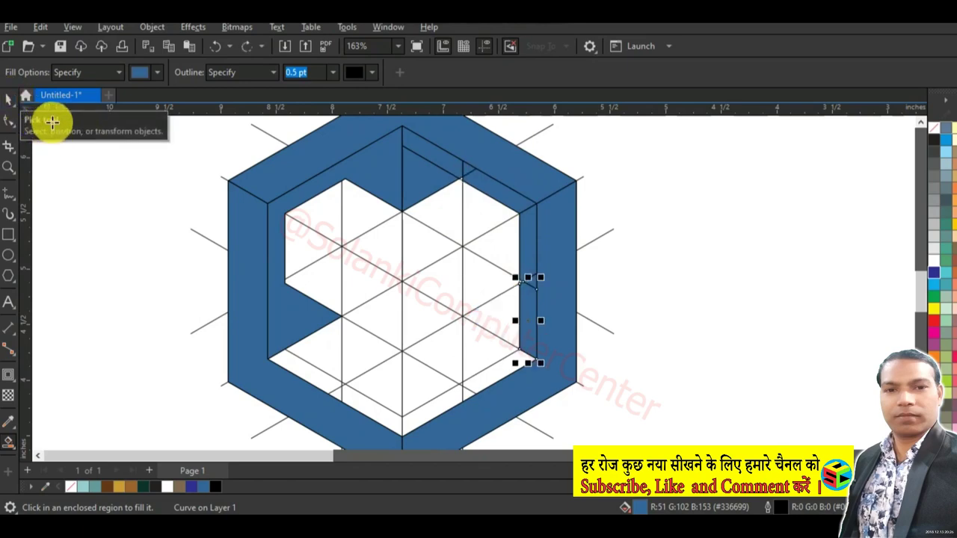
key("ctrl+shift+z")
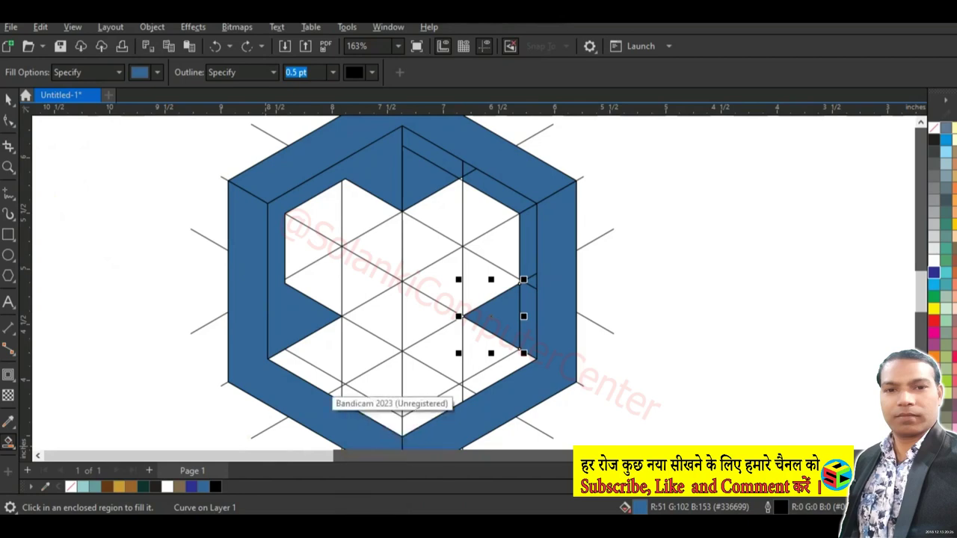
left_click(393, 460)
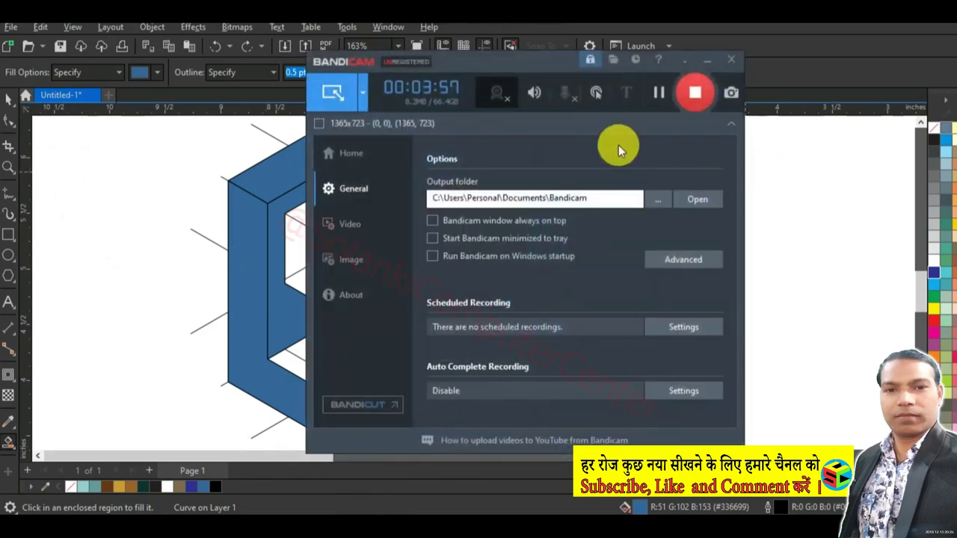
left_click(704, 63)
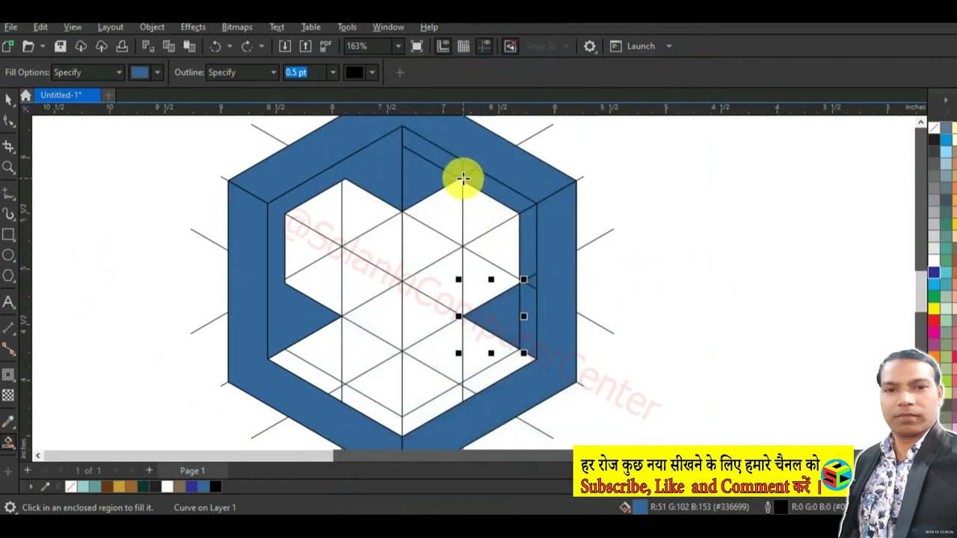
Step: Smart Fill the narrow right inner strip blue and select the four right-side pieces
left_click(527, 282)
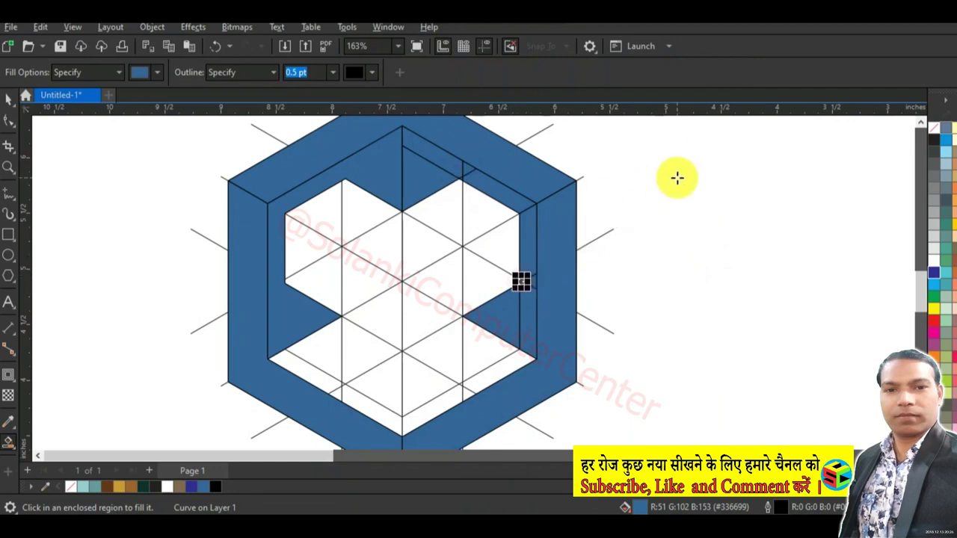
left_click(8, 98)
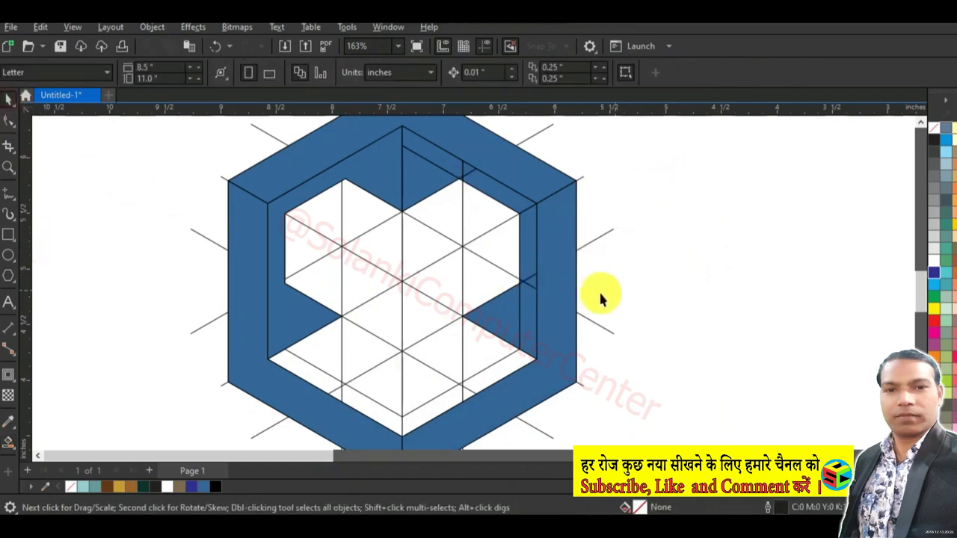
left_click(500, 328)
left_click(531, 321, "shift")
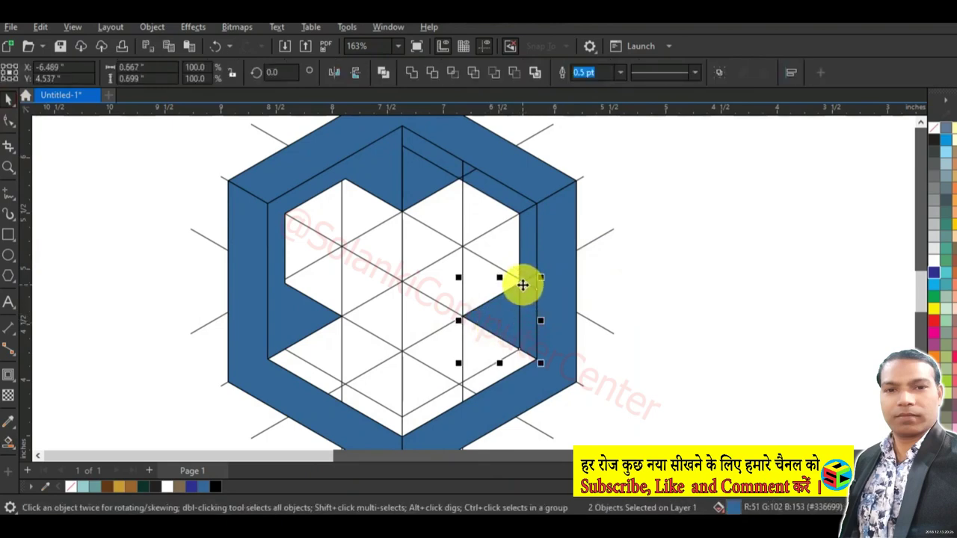
left_click(529, 277, "shift")
left_click(530, 251, "shift")
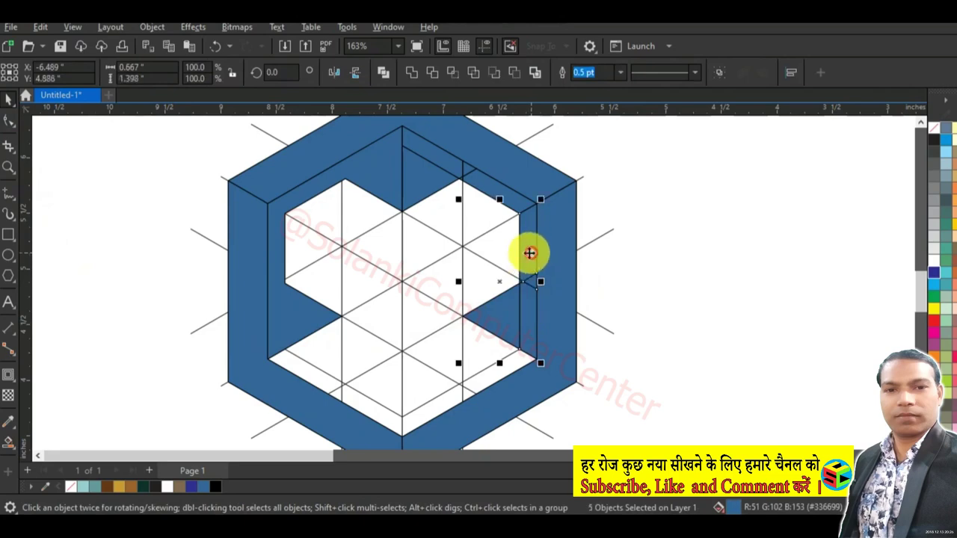
Step: Weld the right-side pieces, then weld two more upper-right pieces into that shape
left_click(399, 73)
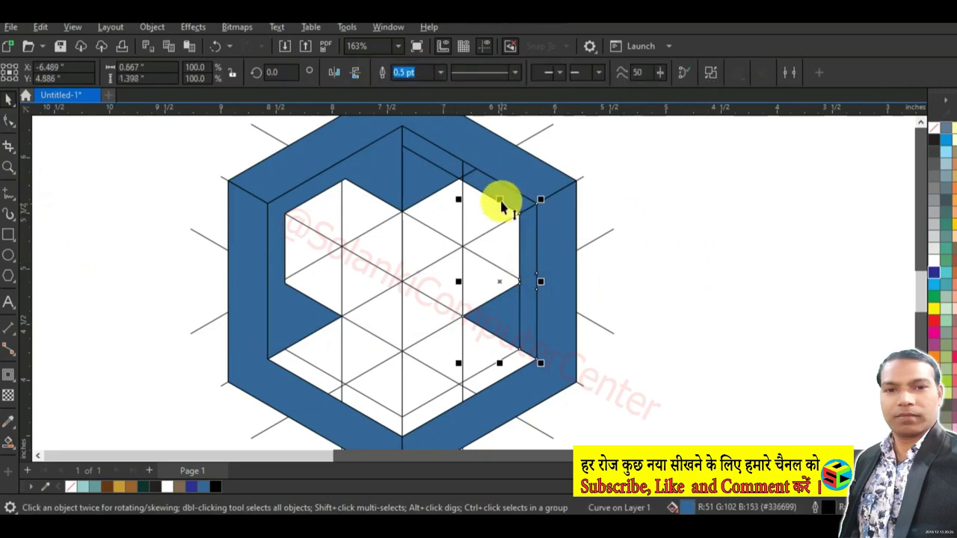
left_click(518, 194, "shift")
left_click(464, 180, "shift")
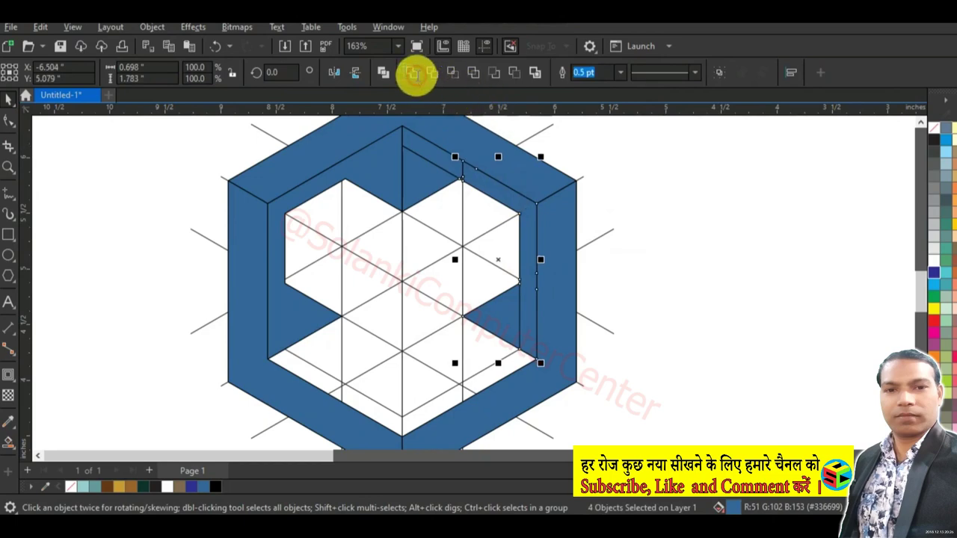
left_click(412, 73)
left_click(436, 166, "shift")
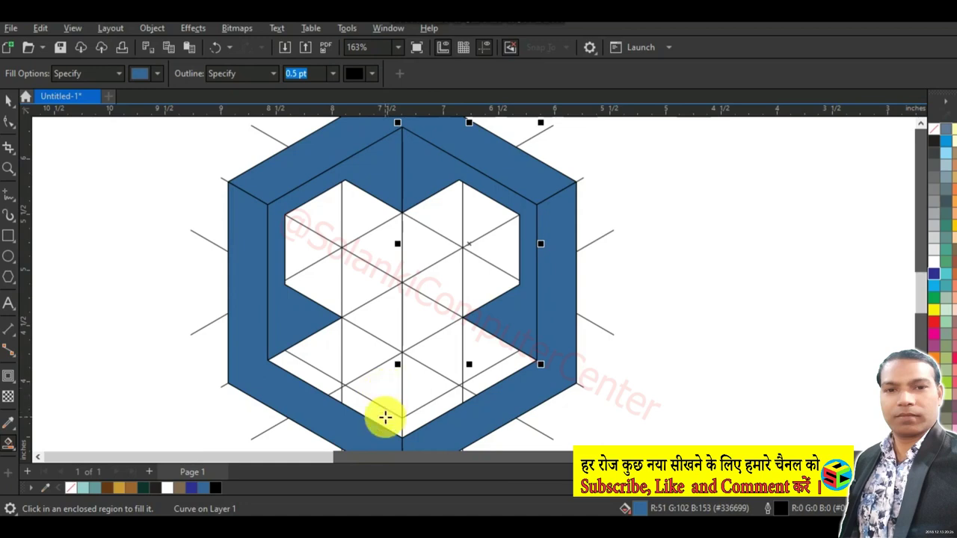
Step: Smart Fill the eight white triangles and strips around the inner cube's lower stem blue
left_click(385, 417)
left_click(335, 394)
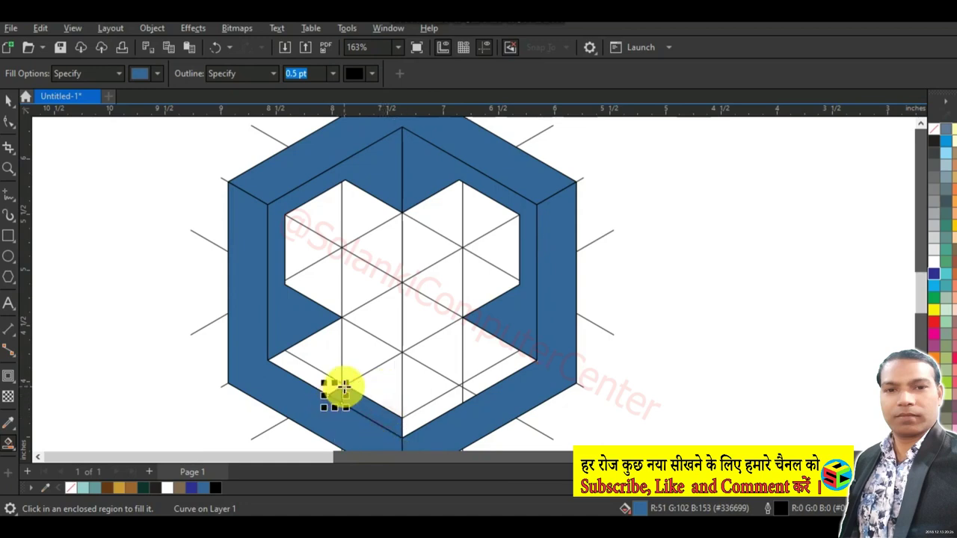
left_click(321, 380)
left_click(327, 359)
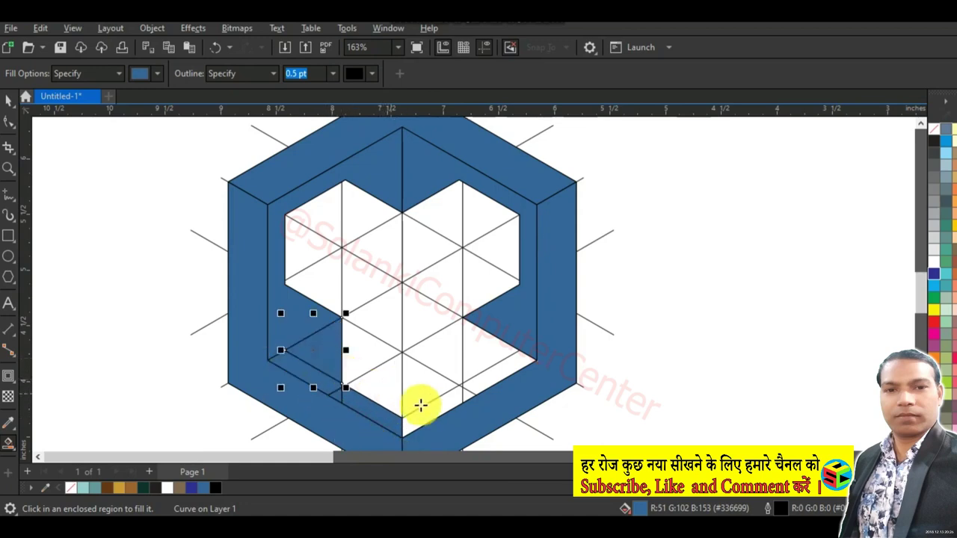
left_click(431, 411)
left_click(463, 387)
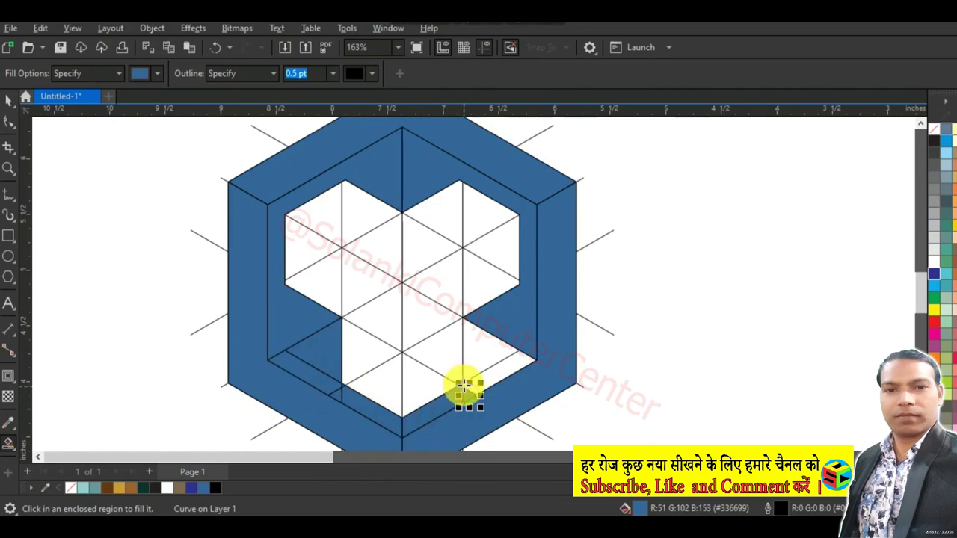
left_click(493, 366)
left_click(489, 333)
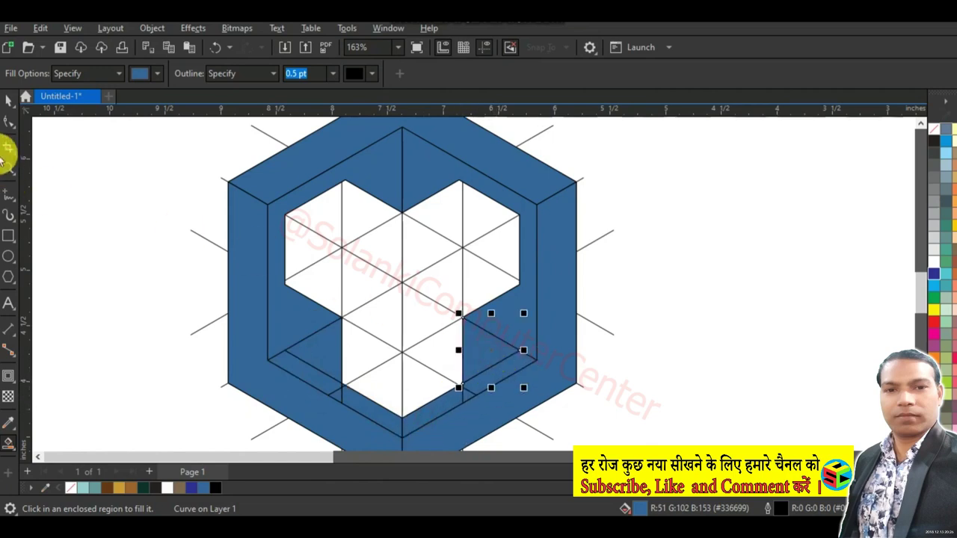
Step: Weld the four blue lower-left pieces into one shape
left_click(9, 101)
left_click(76, 257)
left_click(331, 359)
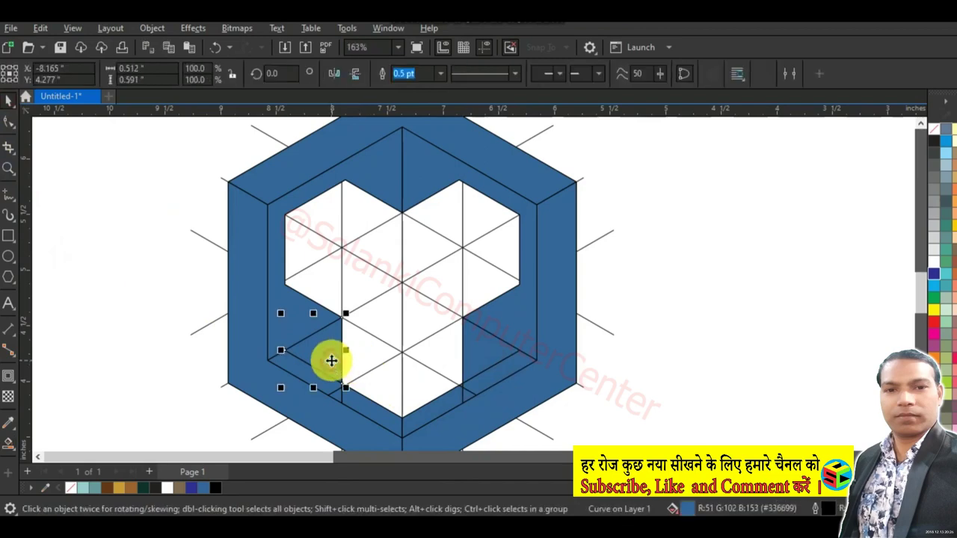
left_click(307, 367, "shift")
left_click(340, 402, "shift")
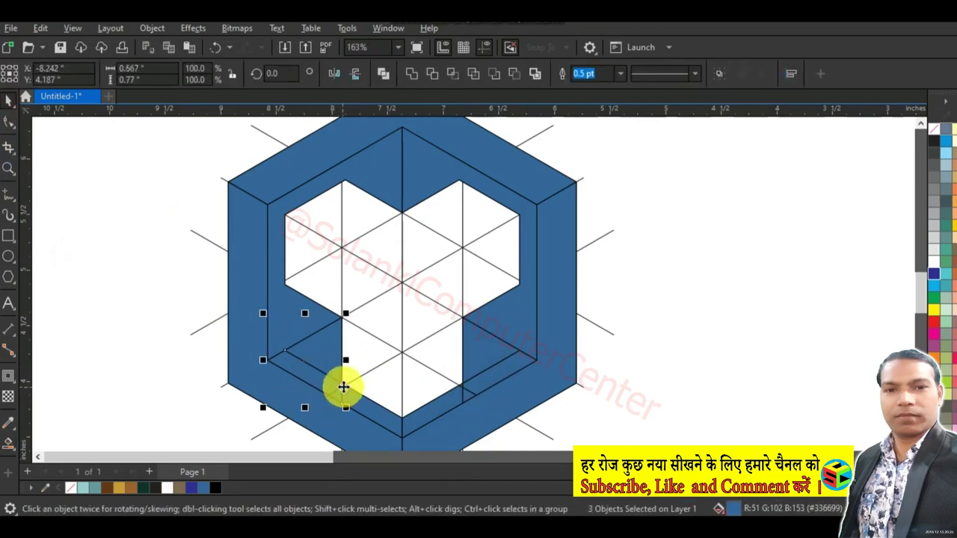
left_click(346, 397, "shift")
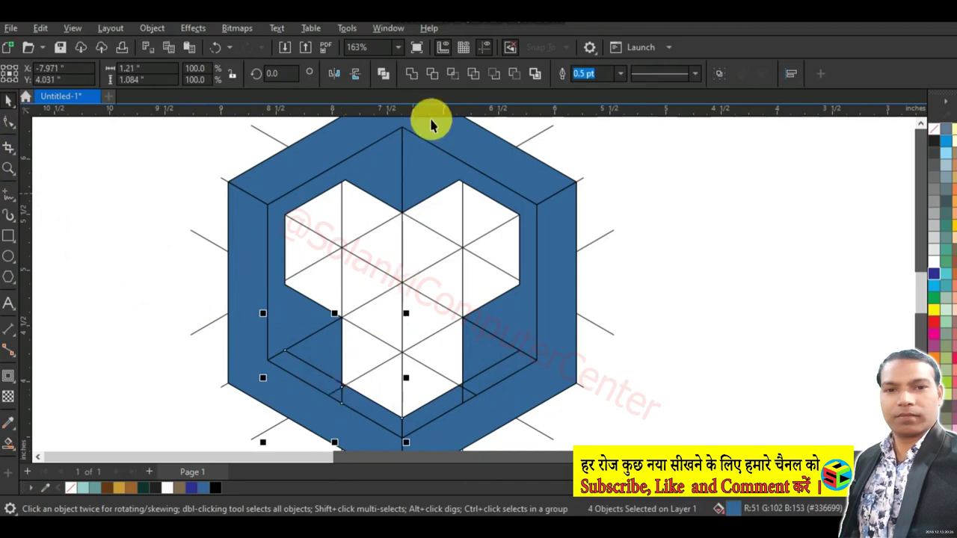
left_click(411, 73)
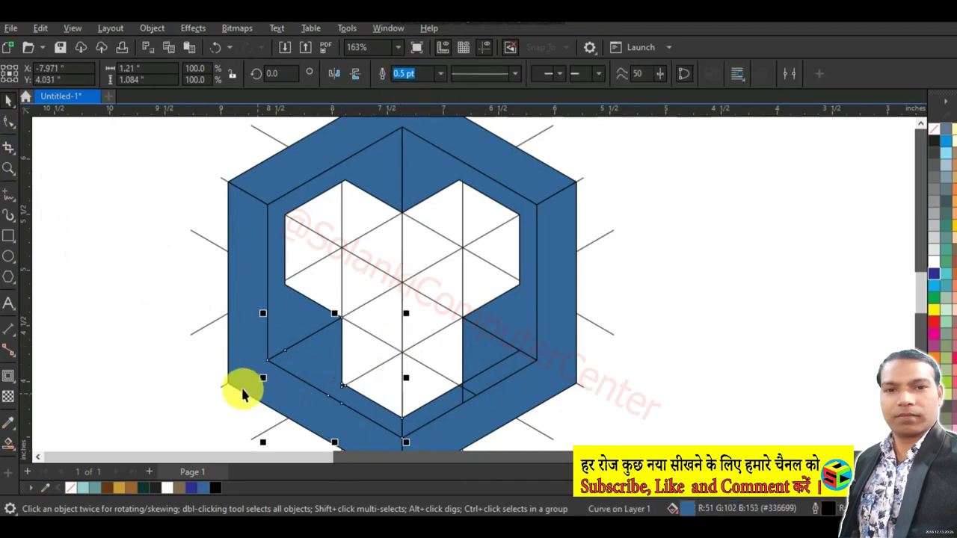
Step: Weld the remaining lower pieces, including the lower-right diagonal, into the lower-left shape
left_click(155, 332)
left_click(338, 389)
left_click(342, 389, "shift")
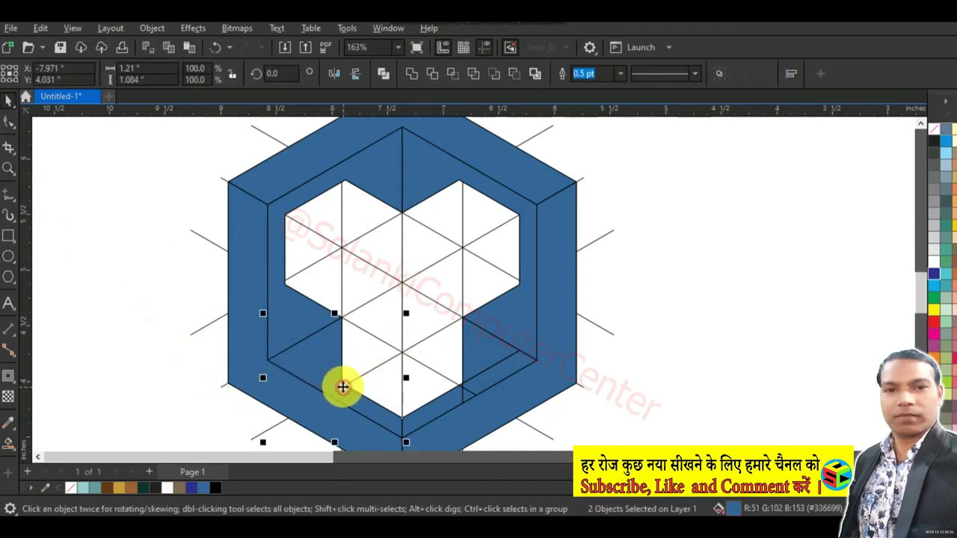
left_click(413, 74)
left_click(439, 396, "shift")
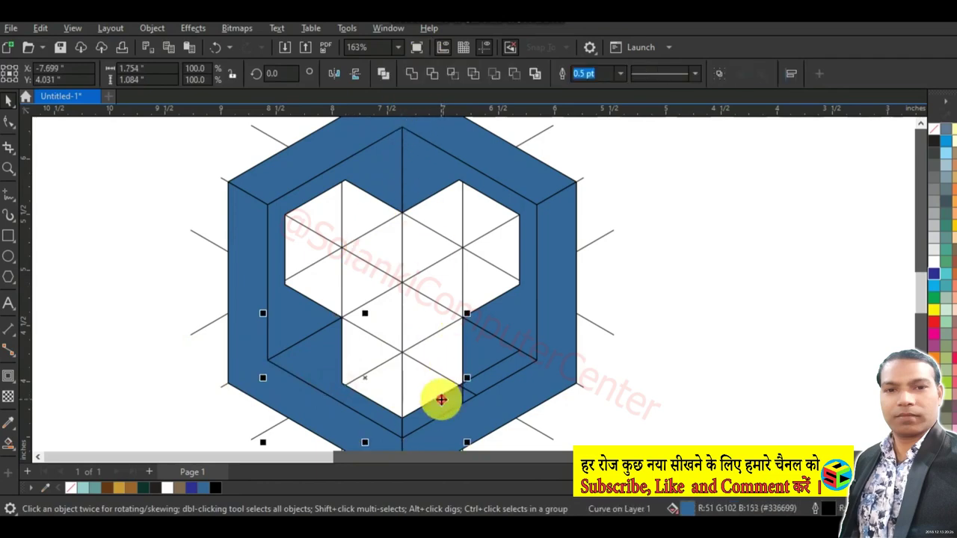
left_click(410, 72)
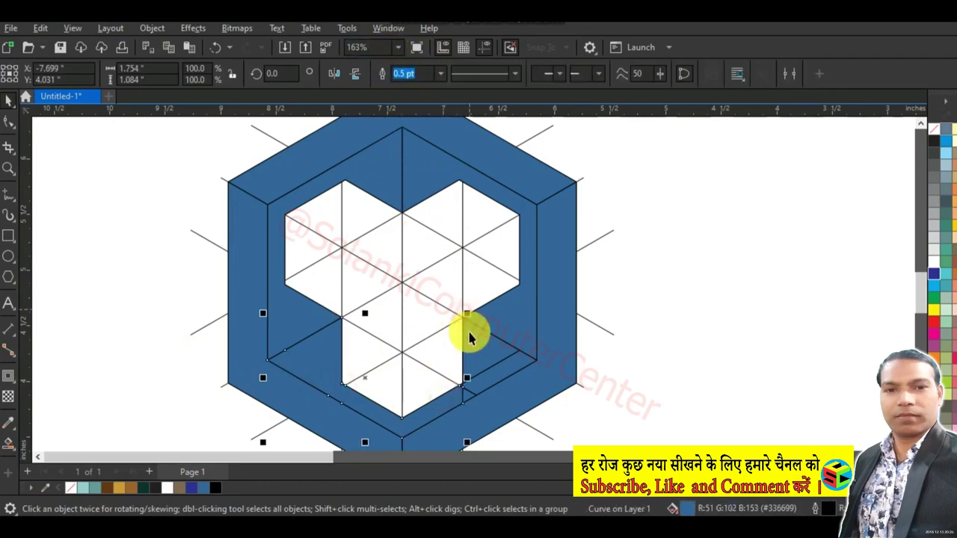
left_click(467, 392, "shift")
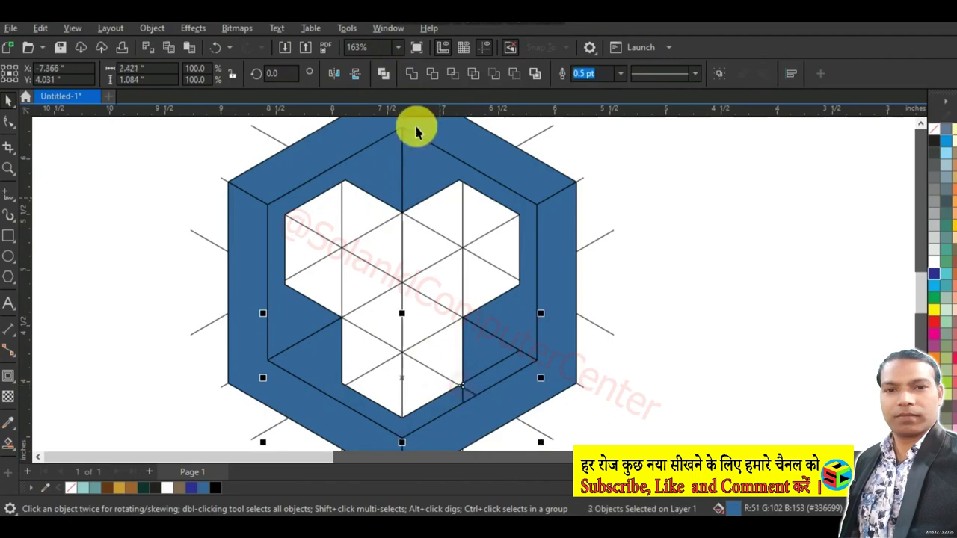
key("F10")
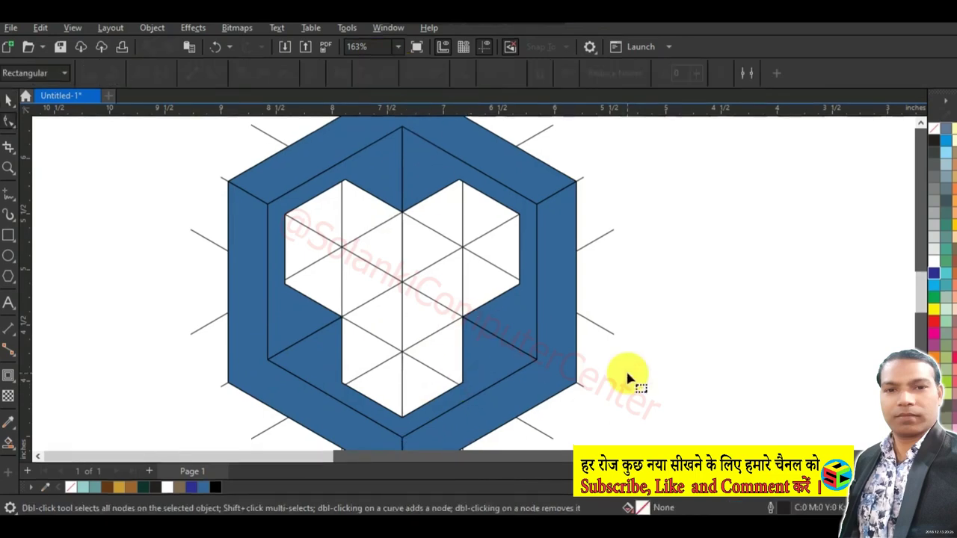
Step: Smart Fill the four regions of the inner cube's top face blue
left_click(7, 444)
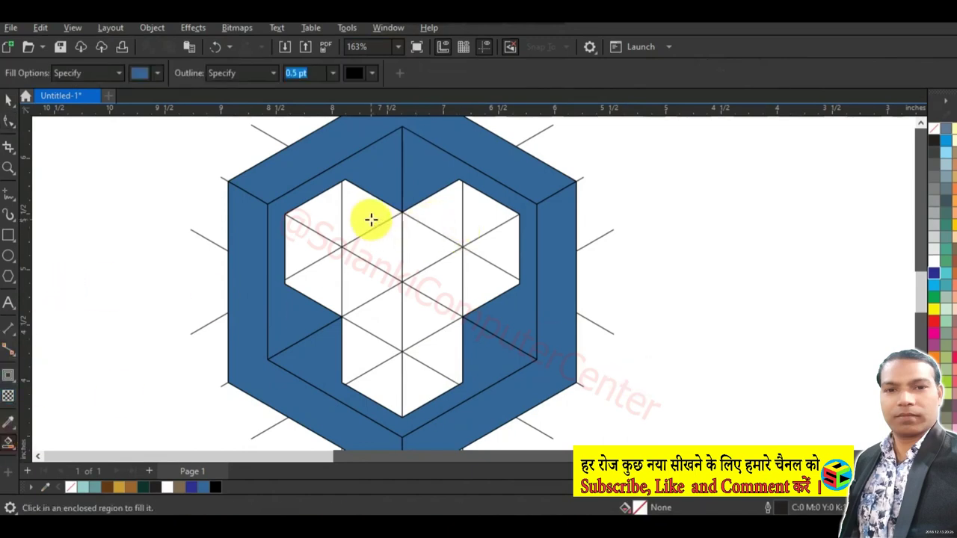
left_click(321, 208)
left_click(364, 241)
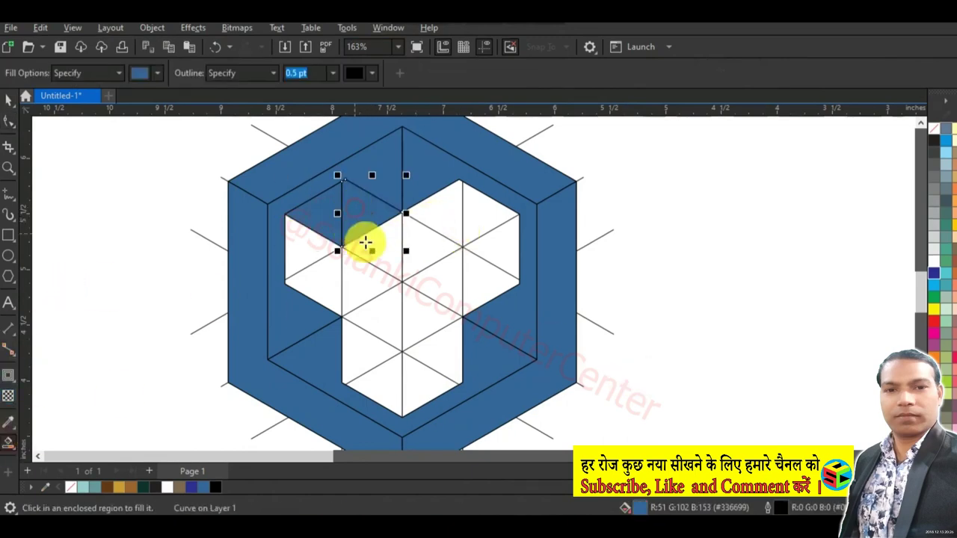
left_click(432, 235)
left_click(482, 208)
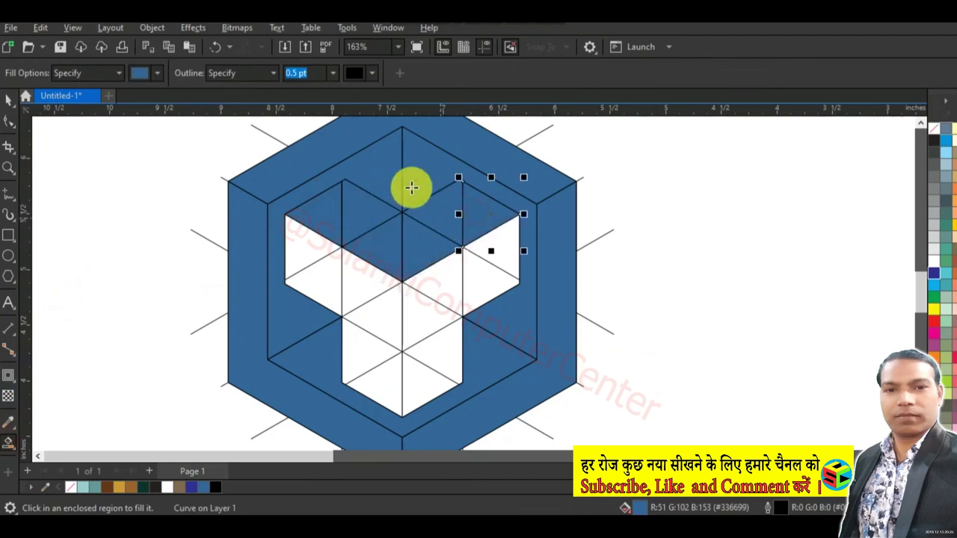
Step: Weld the four top-face fills into one notched shape
left_click(8, 100)
left_click(69, 226)
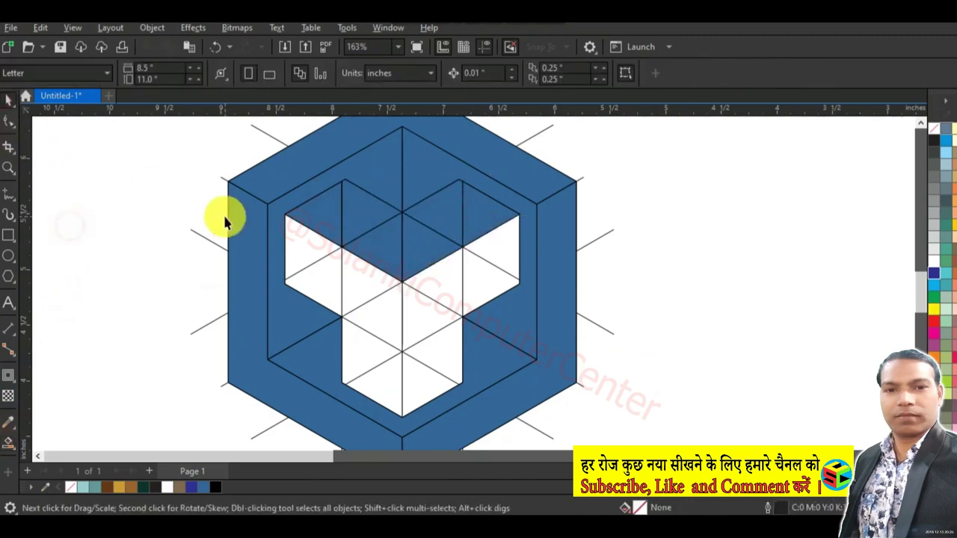
left_click(334, 217)
left_click(380, 241, "shift")
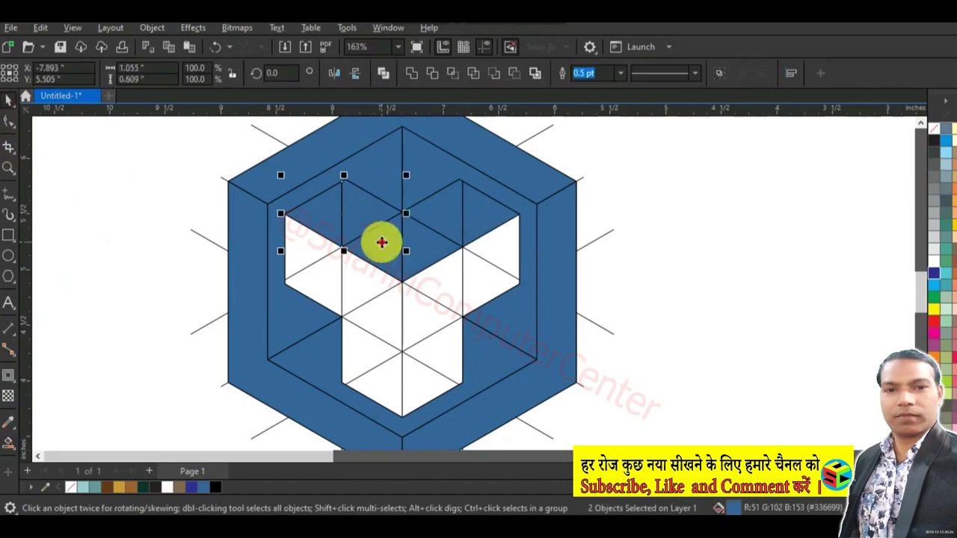
left_click(429, 231, "shift")
left_click(474, 212, "shift")
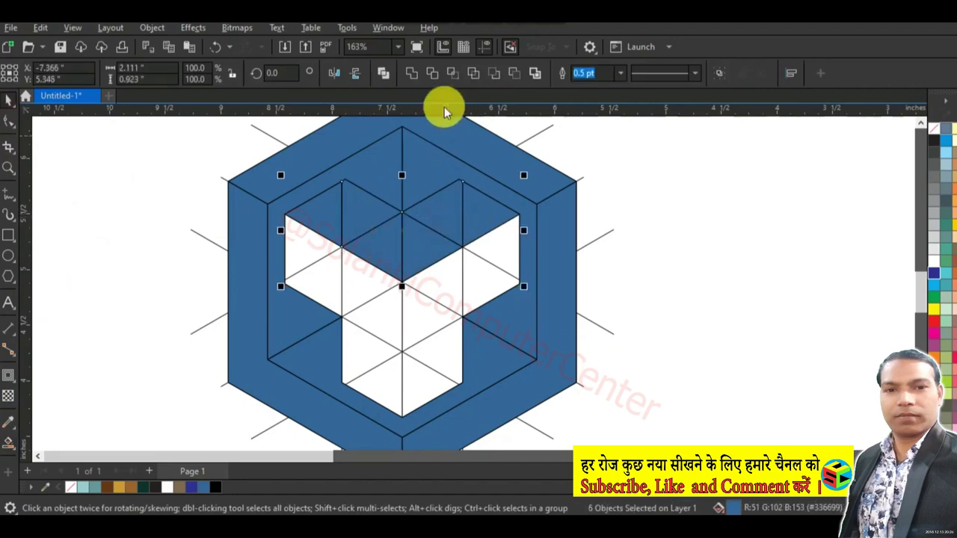
left_click(411, 73)
Step: Deselect the top face and start filling the inner cube's left-side regions blue
left_click(15, 100)
left_click(68, 264)
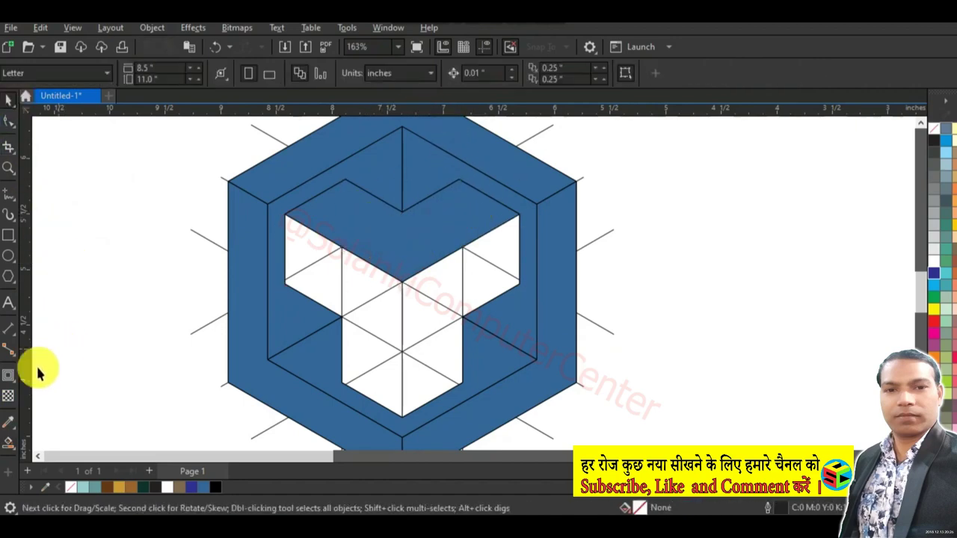
left_click(8, 442)
left_click(314, 276)
left_click(359, 293)
Step: Fill the last two left-side regions blue and begin selecting the left-side fills
left_click(349, 340)
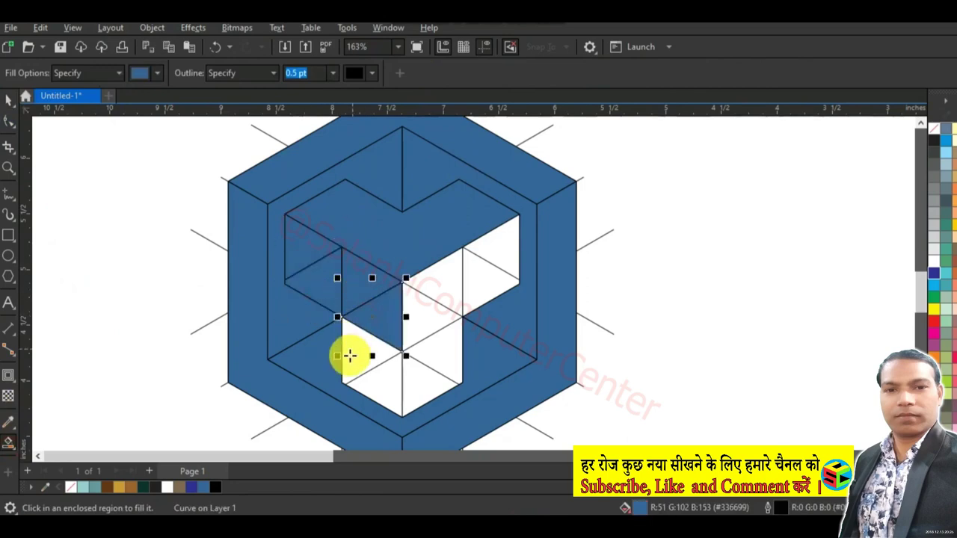
left_click(366, 377)
left_click(9, 100)
left_click(41, 268)
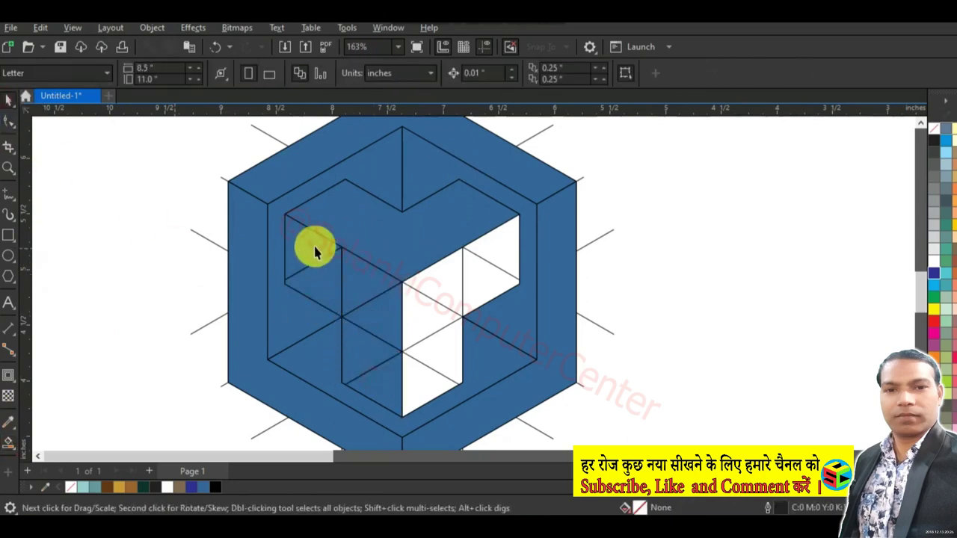
left_click_drag(307, 247, 376, 294)
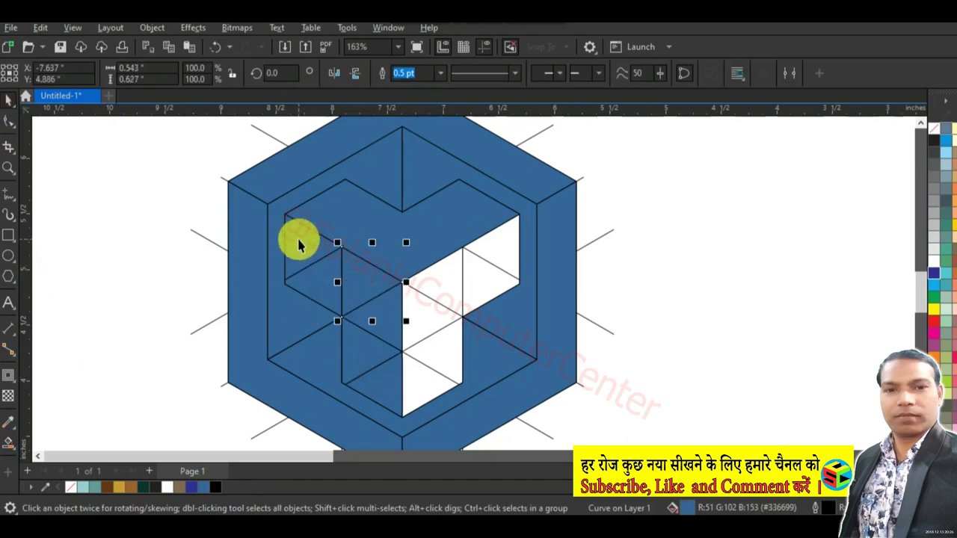
left_click(306, 250, "shift")
left_click(351, 290, "shift")
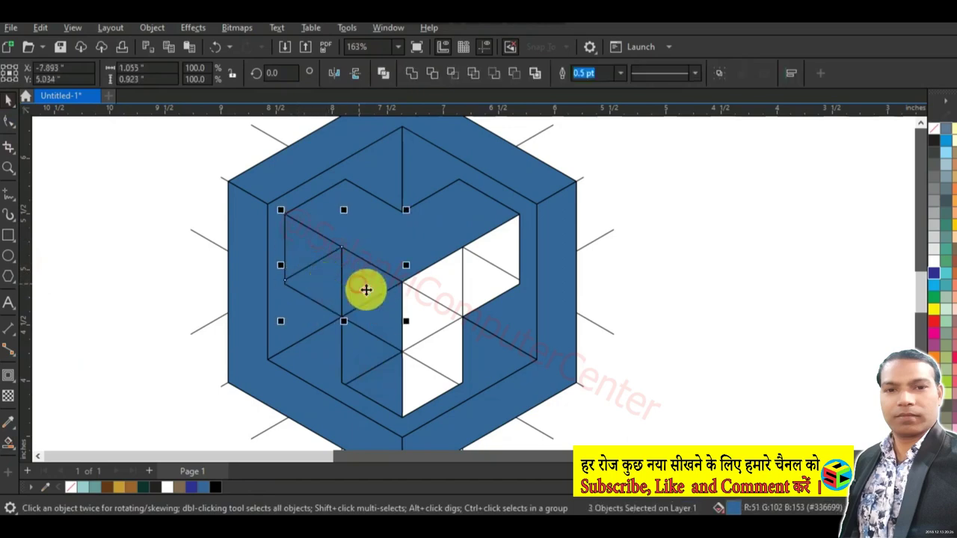
Step: Weld all the inner cube's left-side fills into one shape
left_click(352, 337, "shift")
left_click(391, 384, "shift")
left_click(391, 312, "shift")
left_click(416, 86)
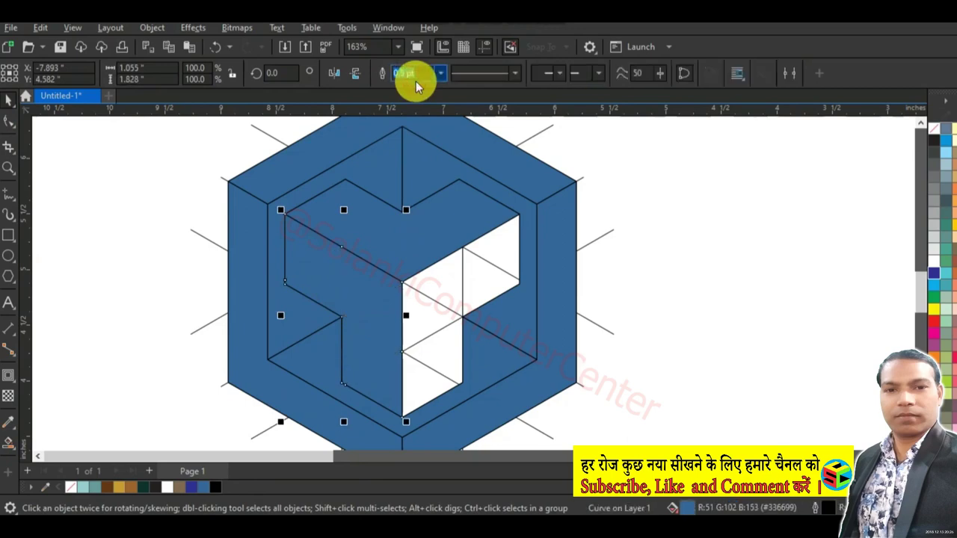
left_click(449, 348)
left_click(9, 442)
Step: Smart Fill the five white regions on the inner cube's right side blue
left_click(508, 285)
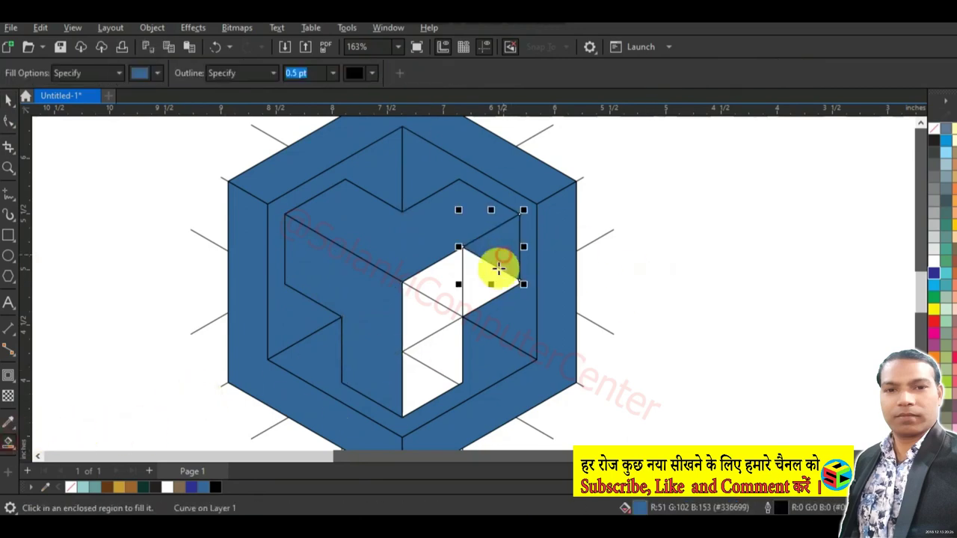
left_click(489, 283)
left_click(426, 288)
left_click(433, 332)
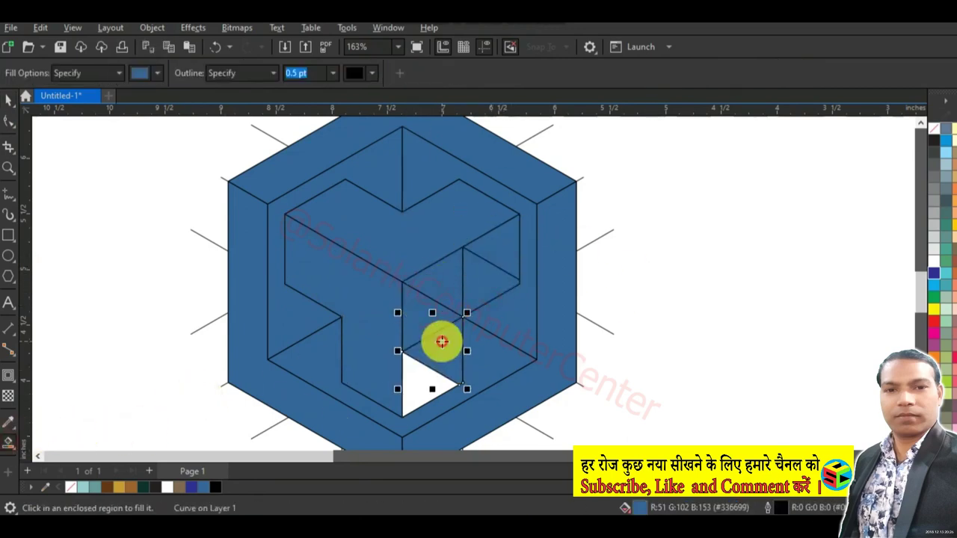
left_click(421, 400)
Step: Weld the right-side fills into one shape, deselect it and zoom out
left_click(7, 102)
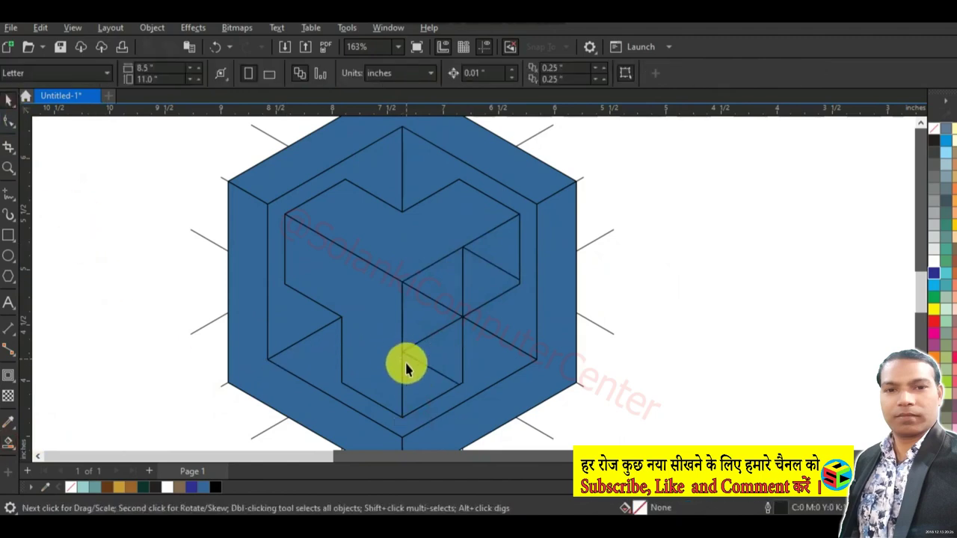
left_click(417, 321, "shift")
left_click(444, 277, "shift")
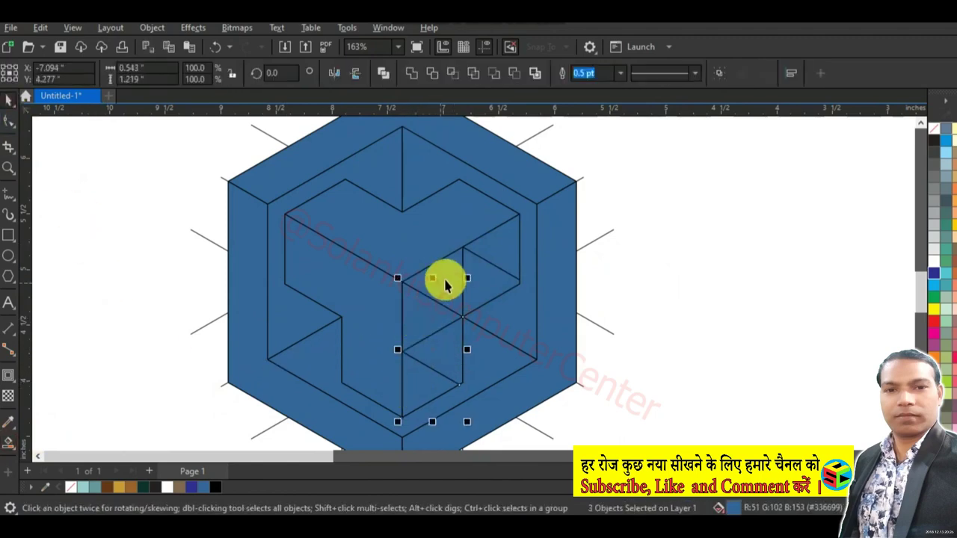
left_click(478, 282, "shift")
left_click(505, 259, "shift")
left_click(505, 260, "shift")
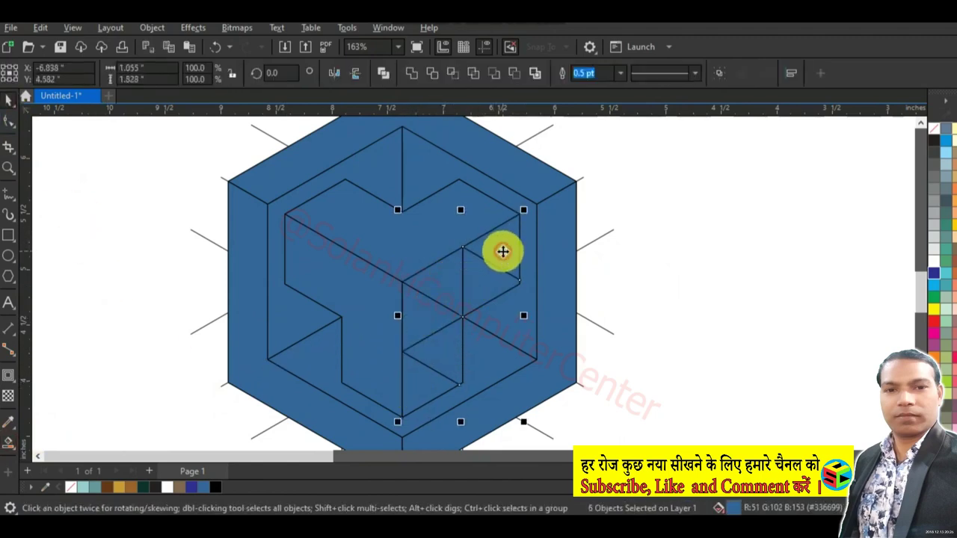
left_click(411, 74)
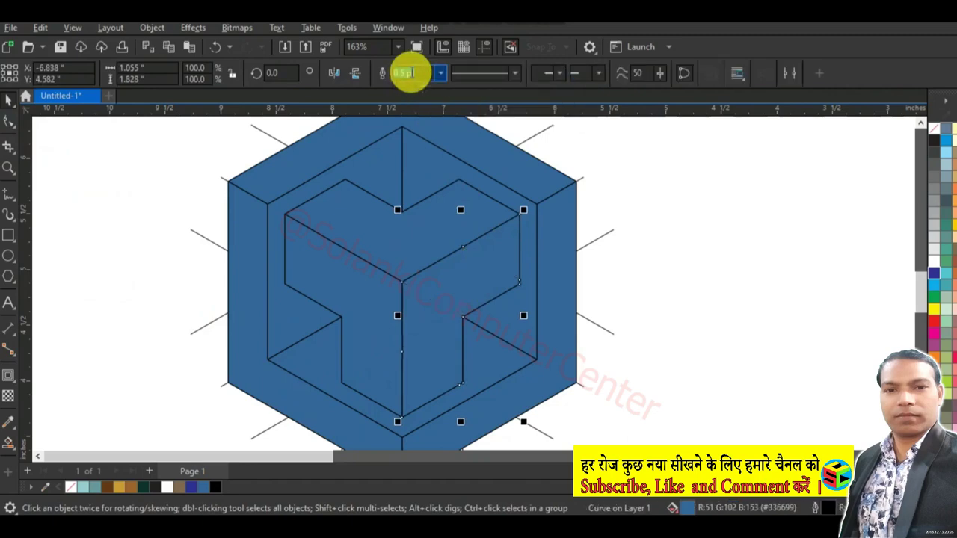
left_click(694, 260)
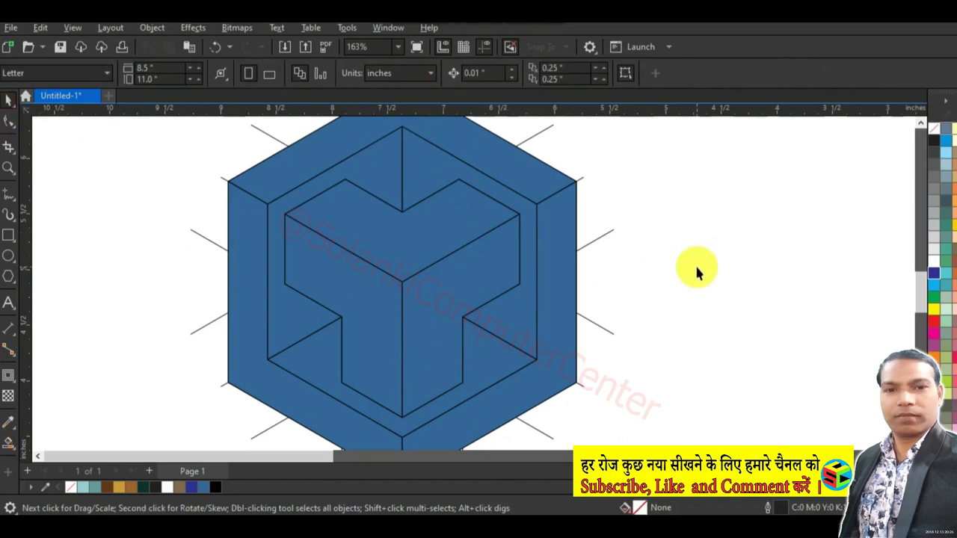
scroll(694, 273, "down", 2)
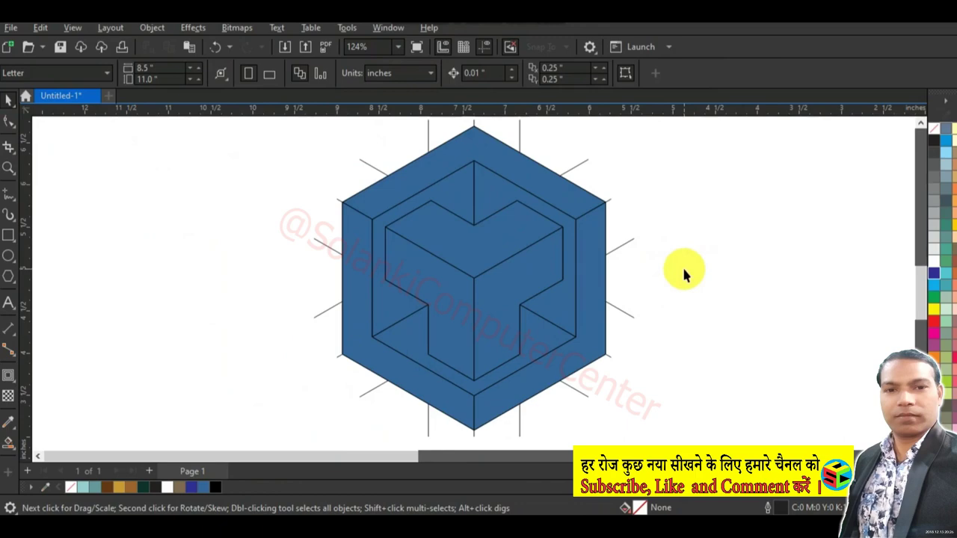
Step: Select all nine blue shapes and move them left, off the construction lines
left_click(596, 276)
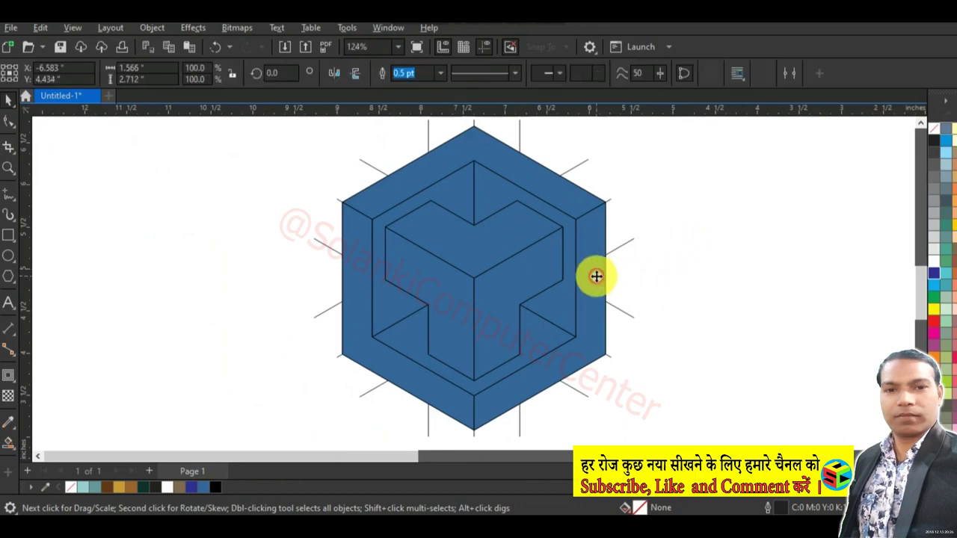
left_click(359, 325, "shift")
left_click(405, 337, "shift")
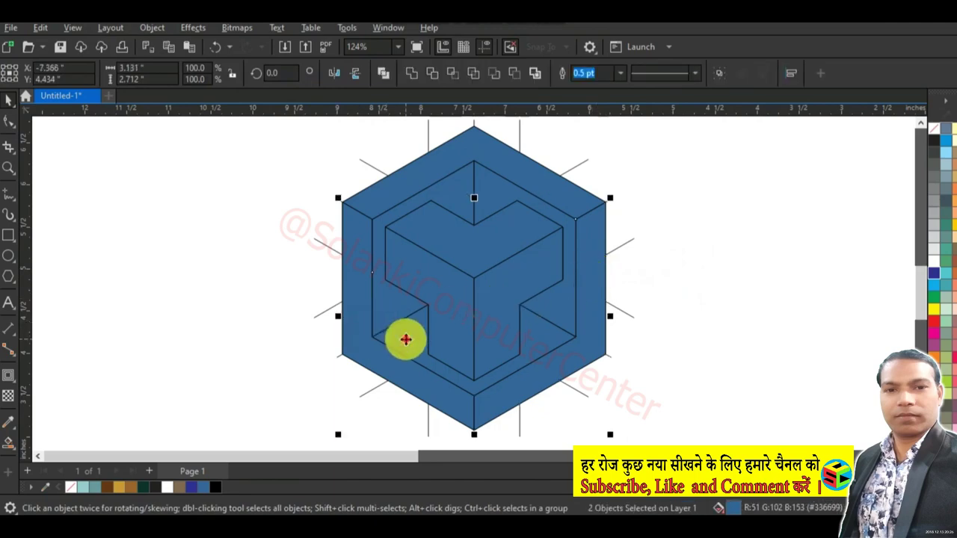
left_click(565, 294, "shift")
left_click(497, 321, "shift")
left_click(481, 321, "shift")
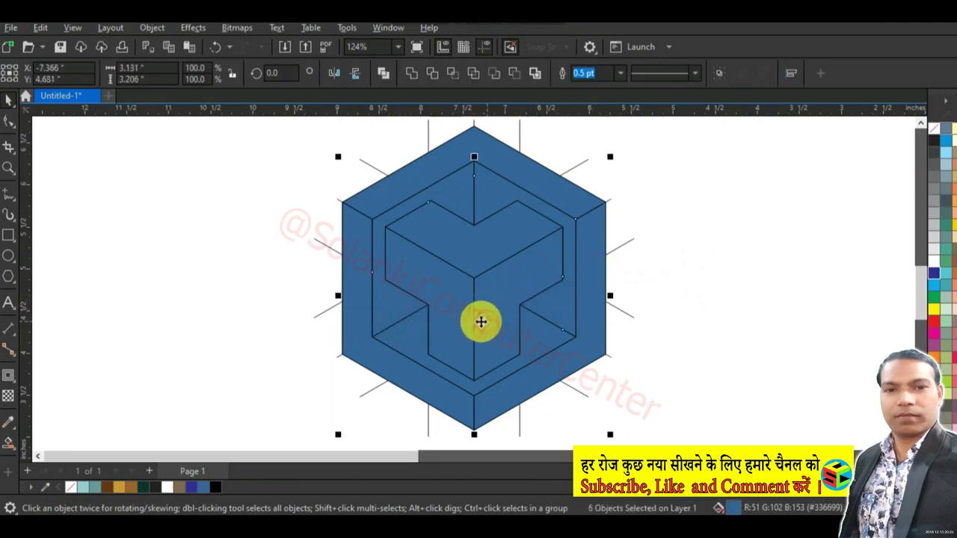
left_click(443, 291, "shift")
left_click(449, 171, "shift")
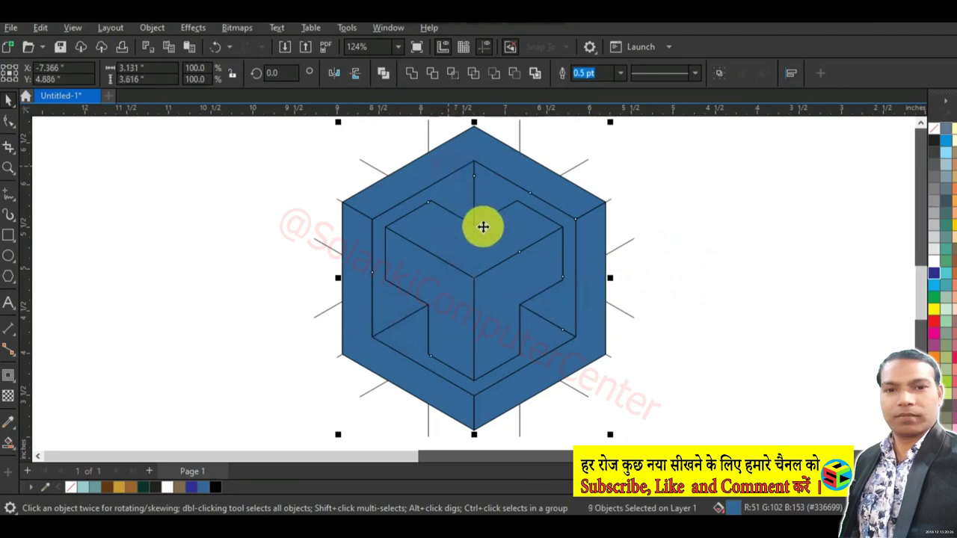
left_click(474, 277, "shift")
left_click_drag(474, 277, 178, 277)
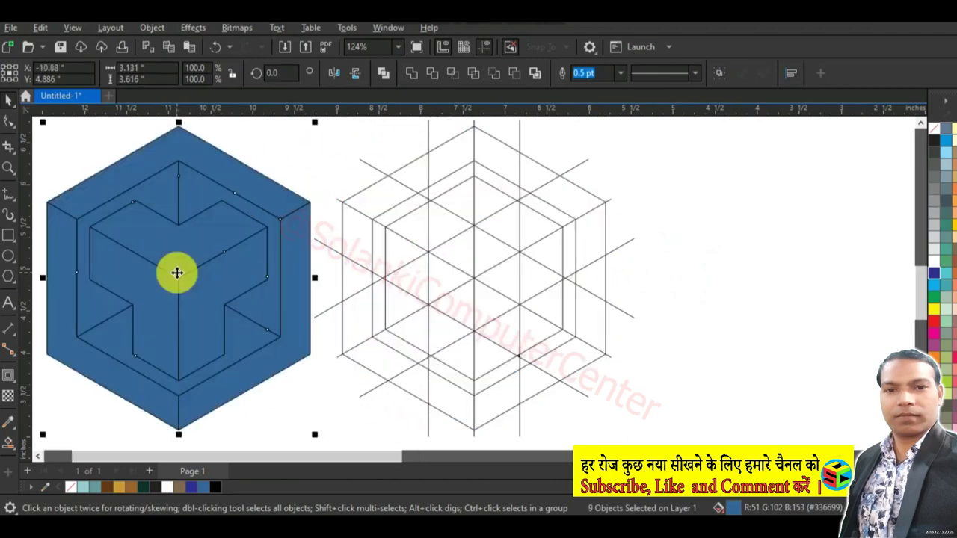
Step: Marquee-select the grey construction grid lines and delete them
scroll(583, 248, "down", 1)
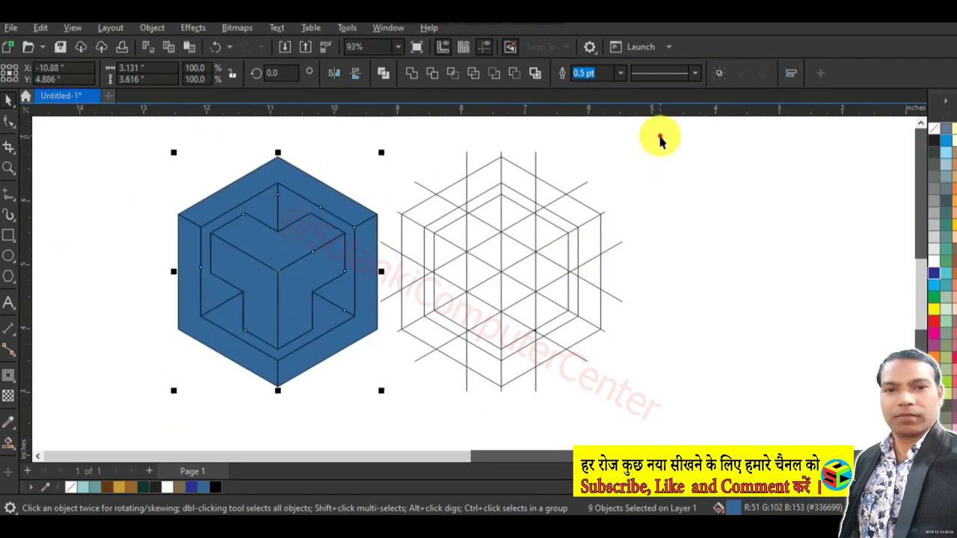
left_click_drag(660, 136, 368, 410)
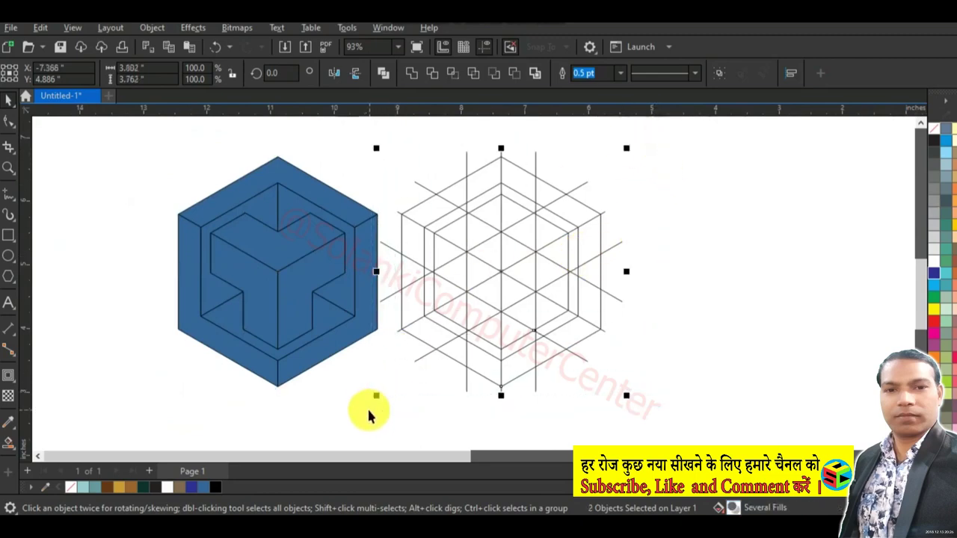
key("Delete")
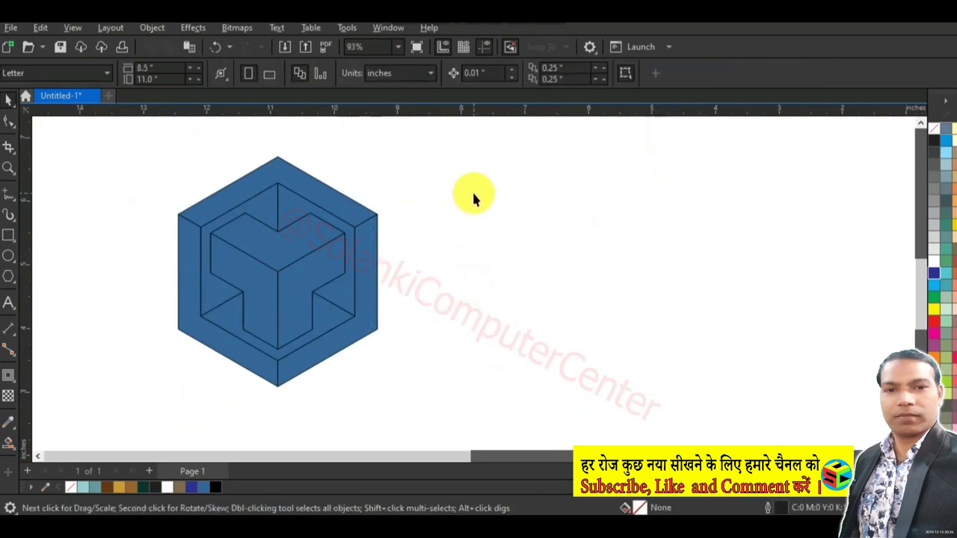
scroll(460, 199, "up", 1)
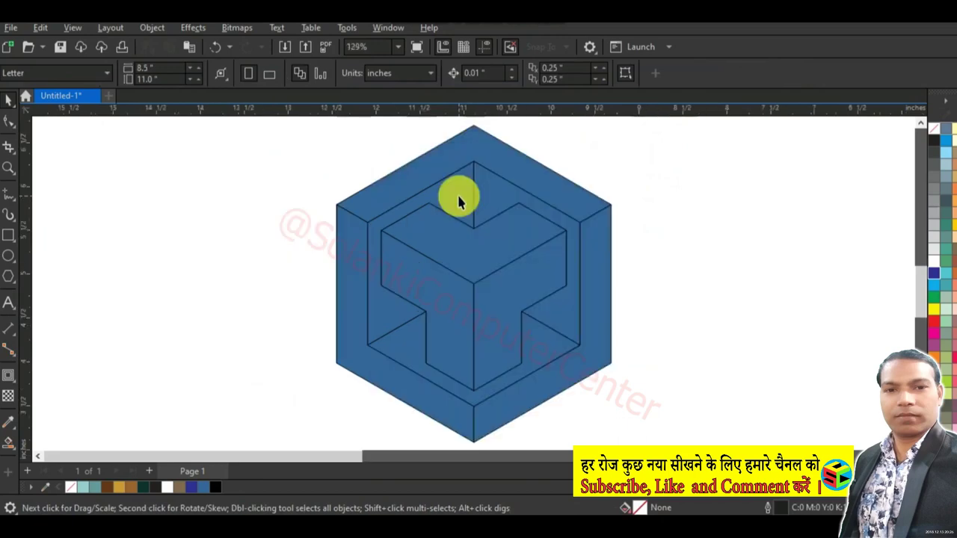
Step: Colour the outer top face teal and the outer-left, T-left and inner-right faces dark green
left_click(395, 198)
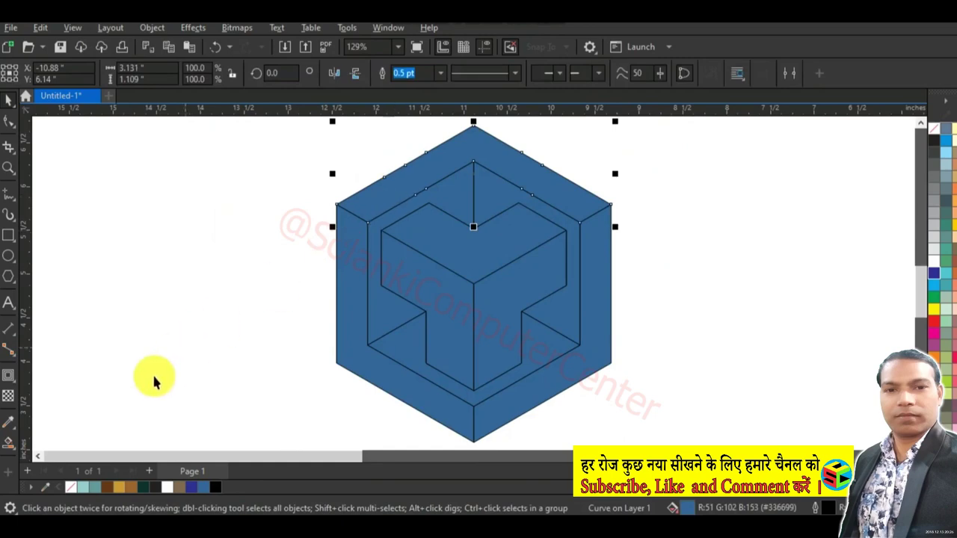
left_click(92, 488)
left_click(351, 254)
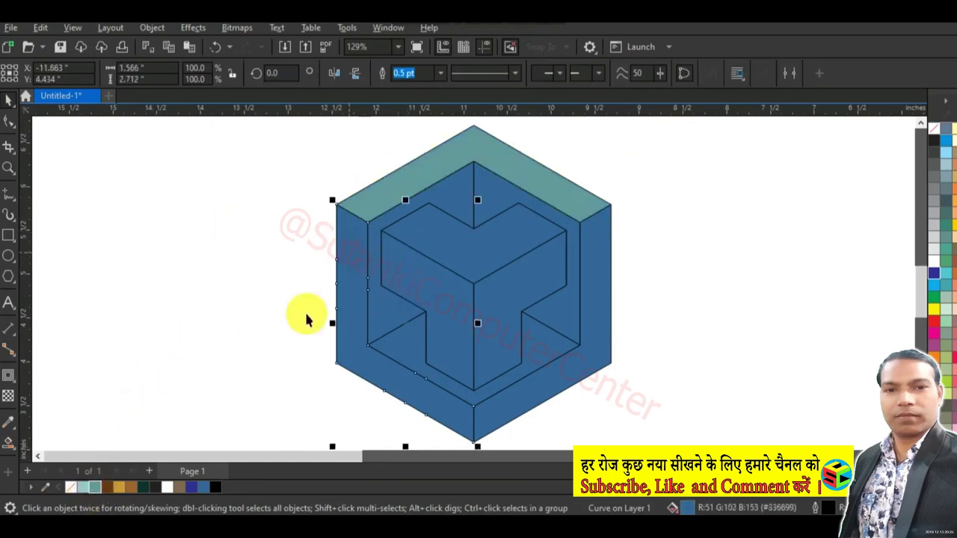
left_click(143, 486)
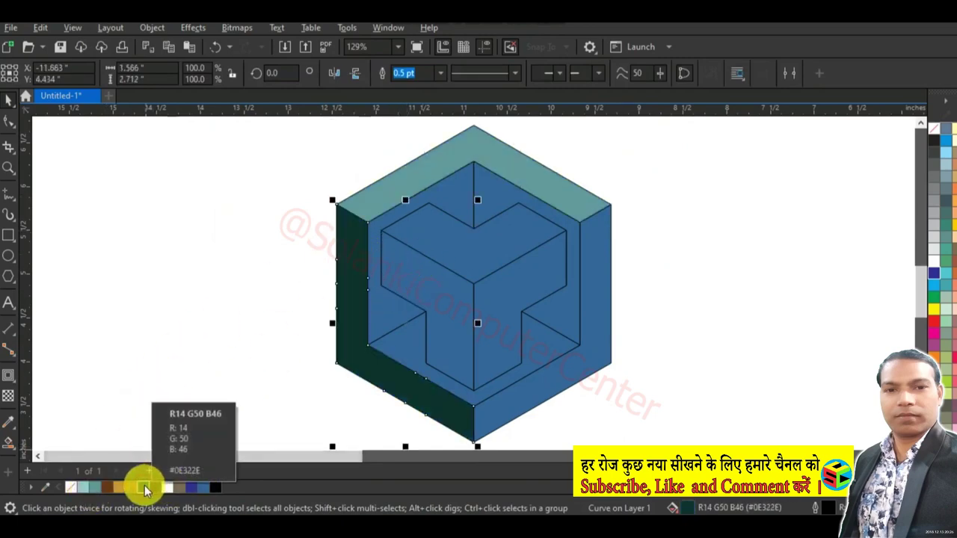
left_click(422, 305)
left_click(143, 487)
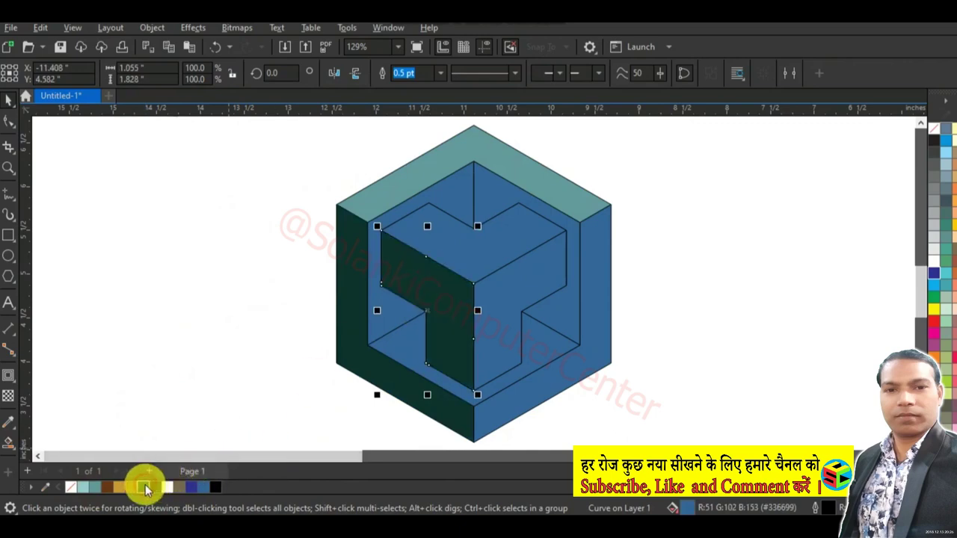
left_click(565, 309)
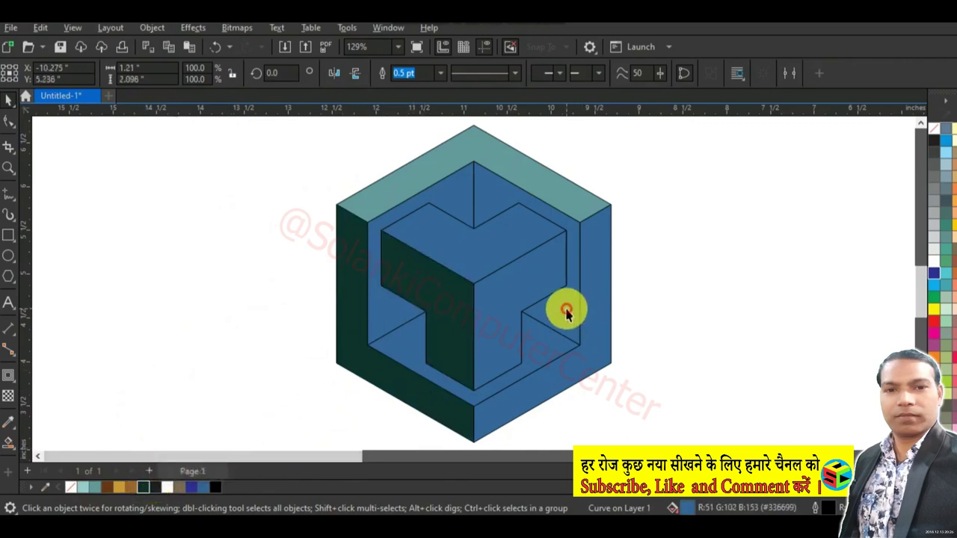
left_click(145, 487)
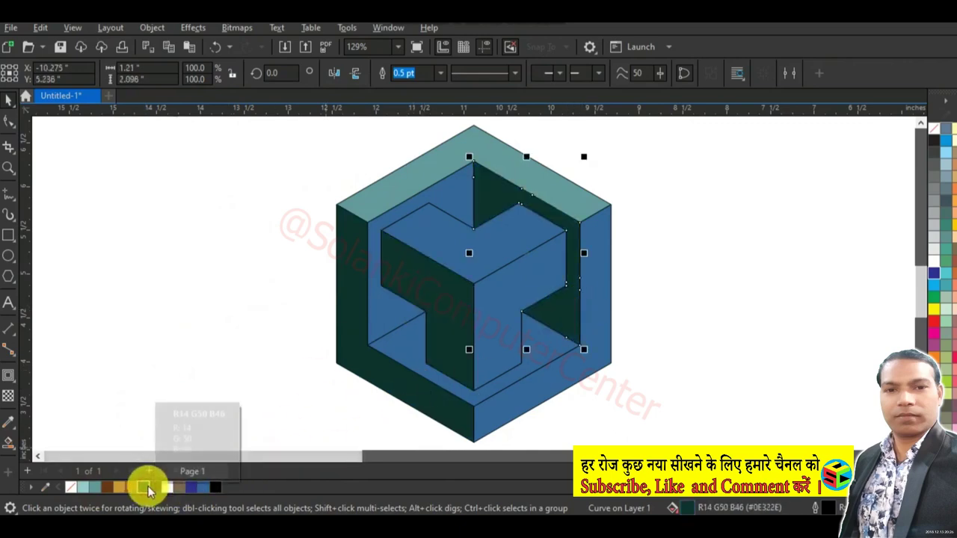
Step: Fill the inner back-left wall, the T's front-right face and the right border light cyan
left_click(463, 193)
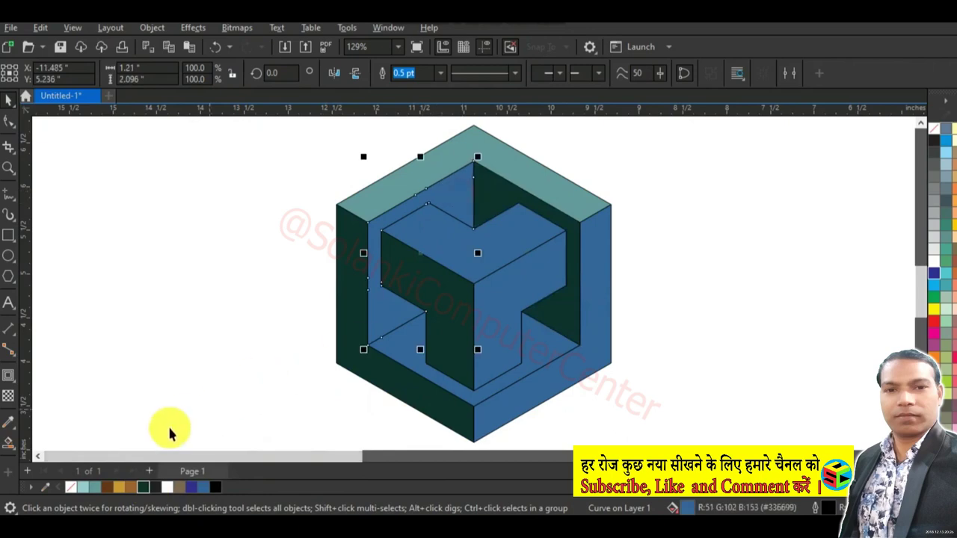
left_click(84, 487)
left_click(498, 316)
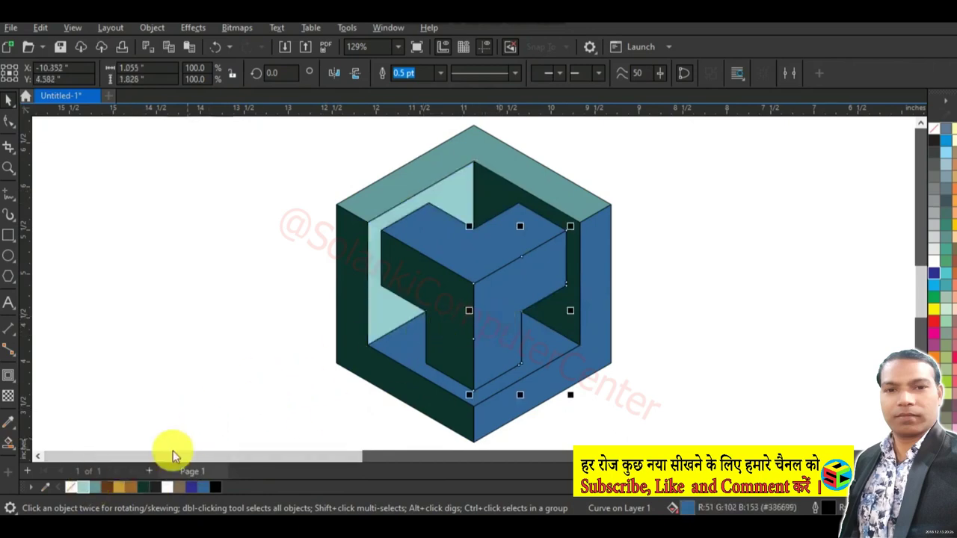
left_click(86, 487)
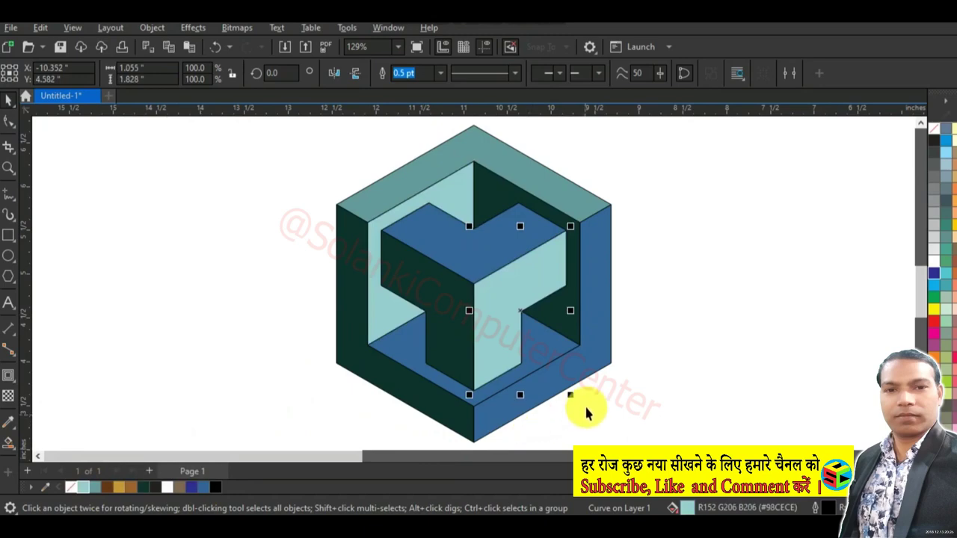
left_click(572, 367)
left_click(86, 486)
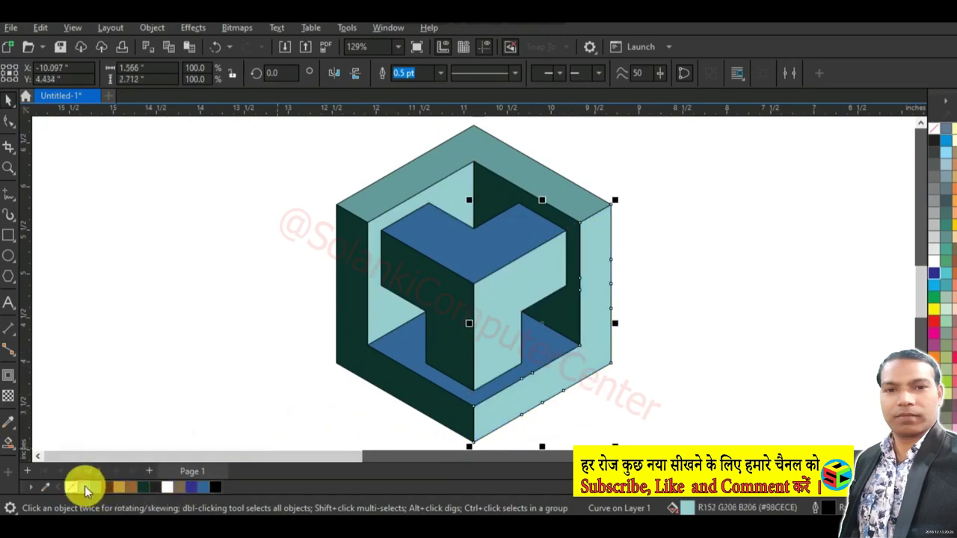
left_click(168, 312)
Step: Fill the T's top face and the floor face beneath it teal
left_click(479, 256)
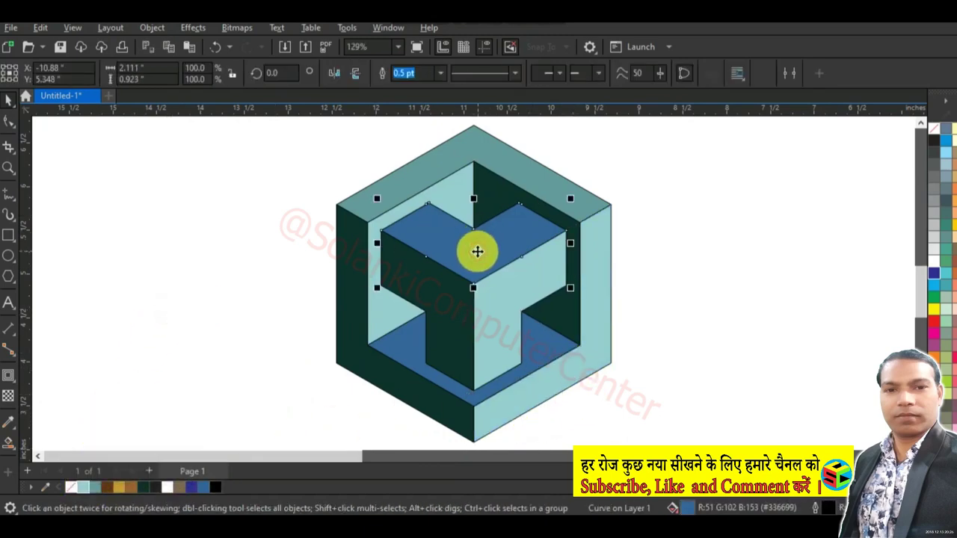
left_click(100, 487)
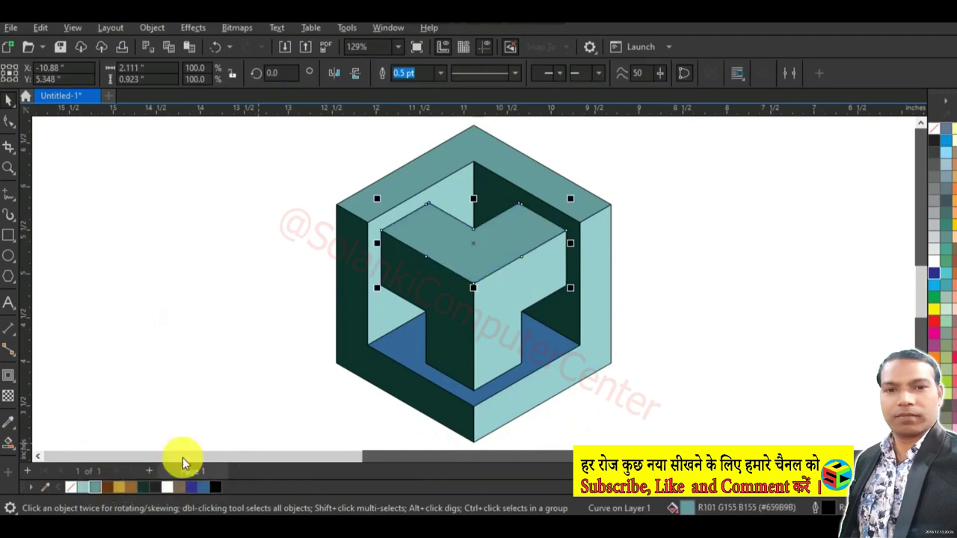
left_click(412, 348)
left_click(98, 488)
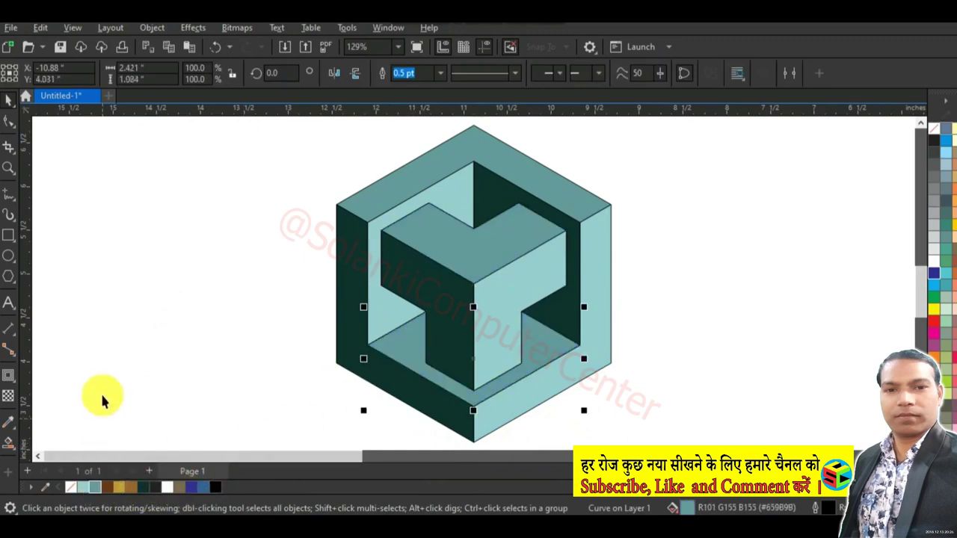
left_click(165, 329)
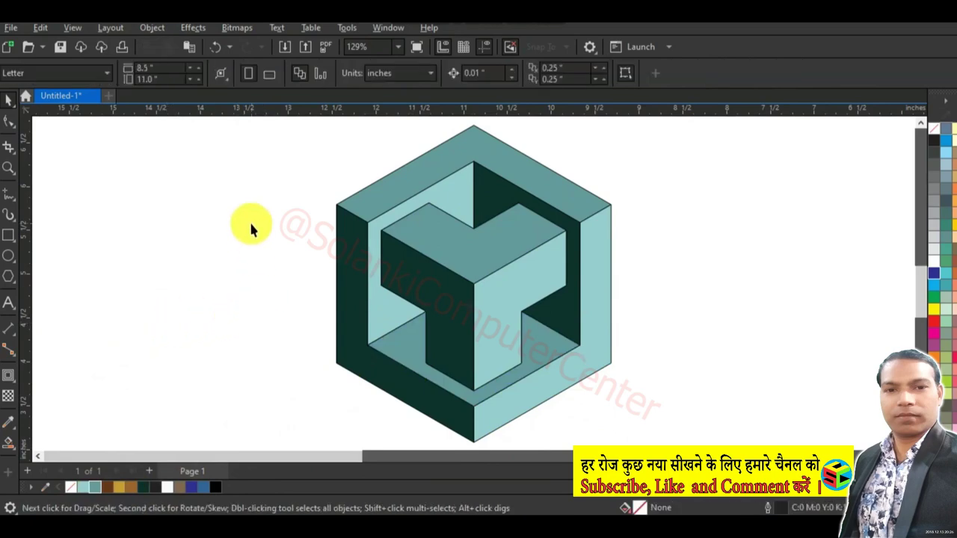
scroll(249, 219, "down", 1)
Step: Remove outlines from all nine cube faces with No Color, then preview full screen (F9)
left_click_drag(271, 133, 568, 411)
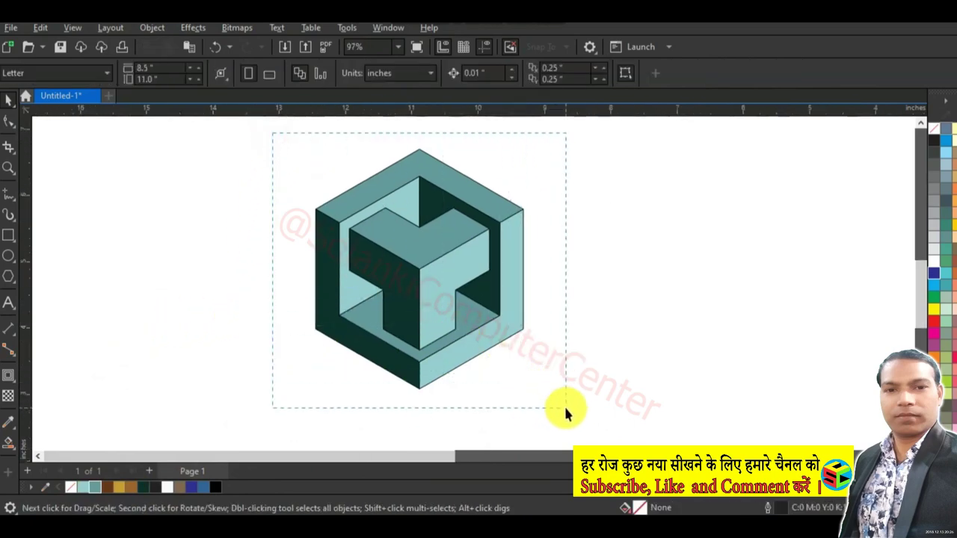
right_click(934, 129)
left_click(890, 141)
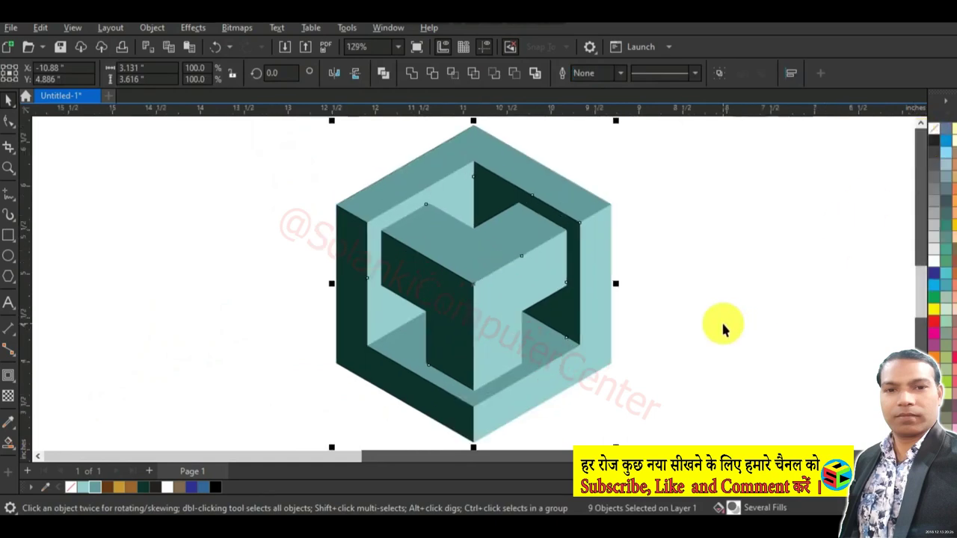
key("F9")
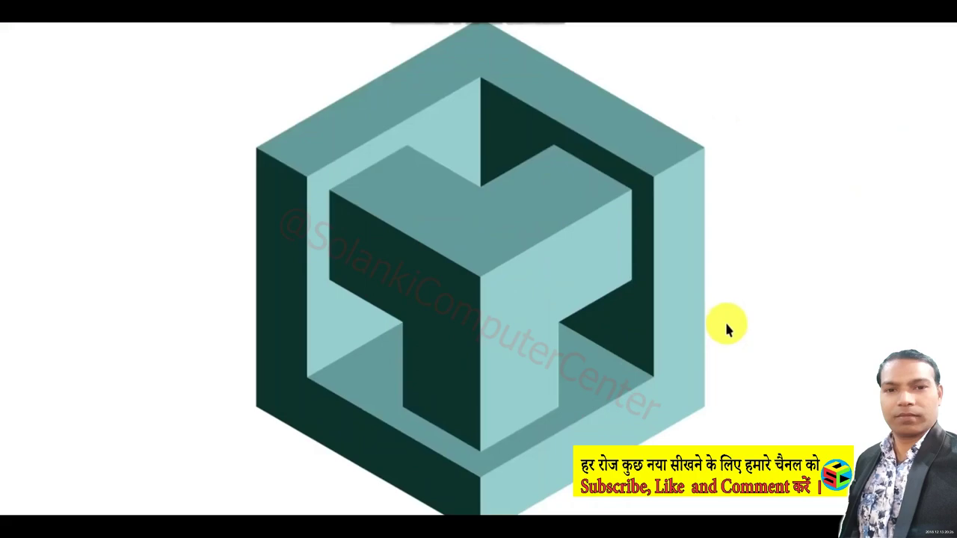